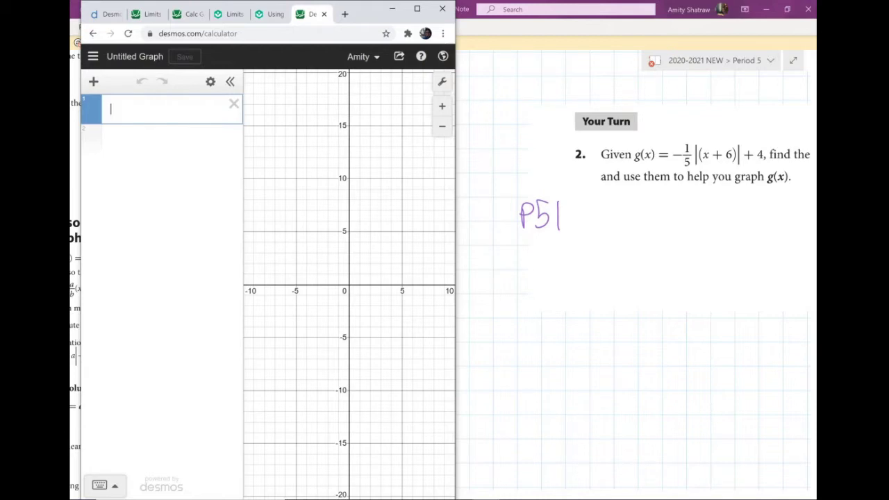
# - Enter the function g(x) = -1/5|(x+6)| + 4 as the first expression
pyautogui.write('g(x')
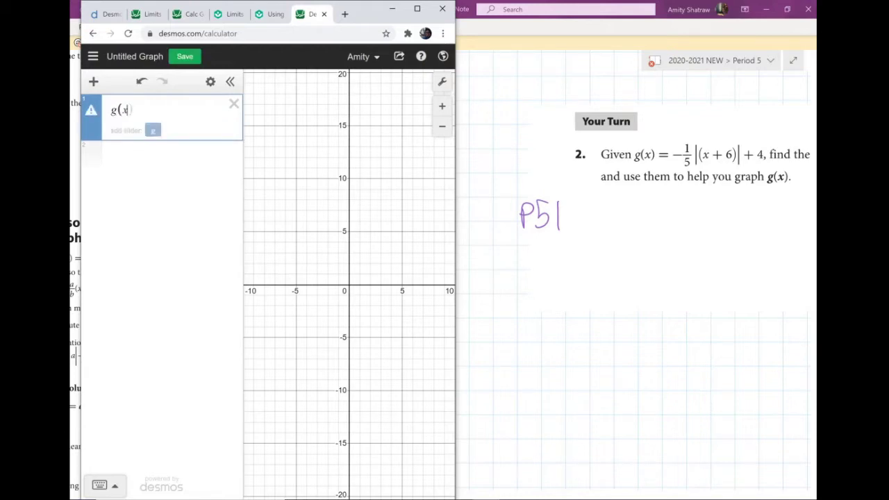
pyautogui.write(') ')
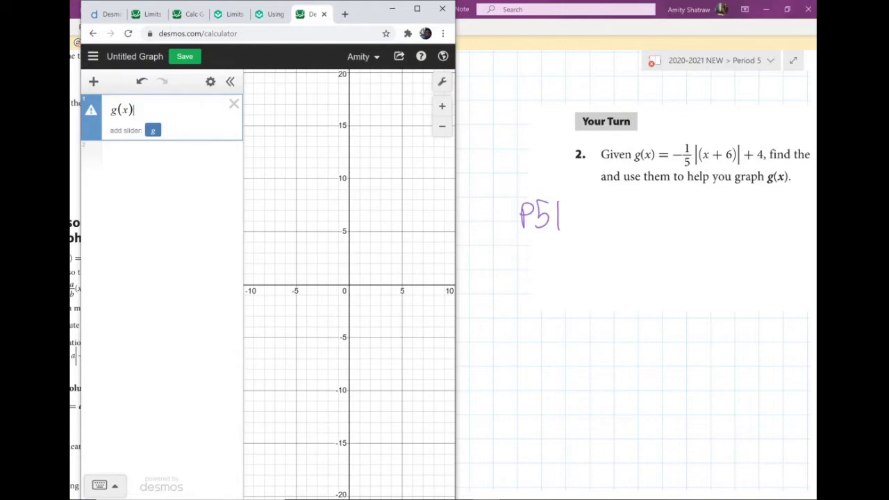
pyautogui.write('=')
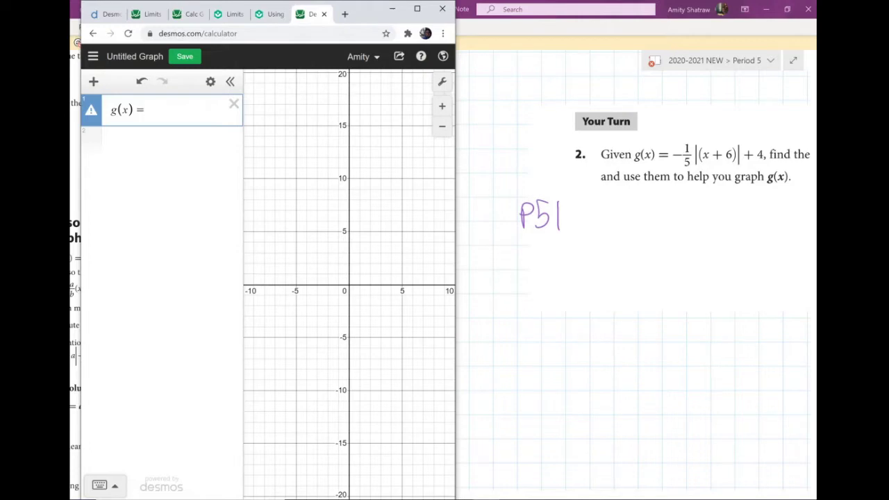
pyautogui.write('-1/5')
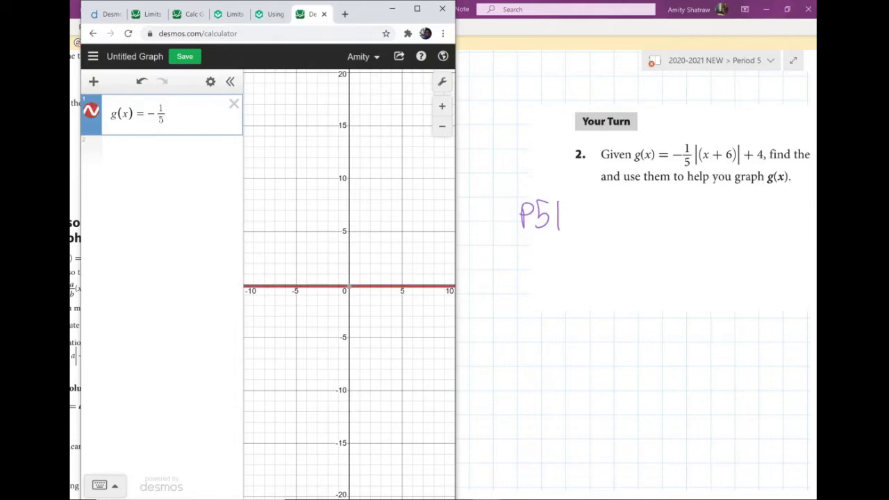
pyautogui.click(99, 485)
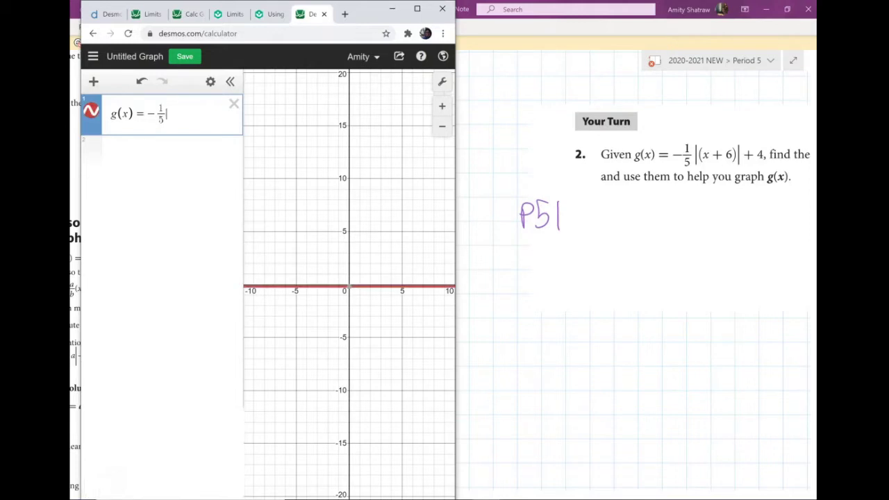
pyautogui.write('||')
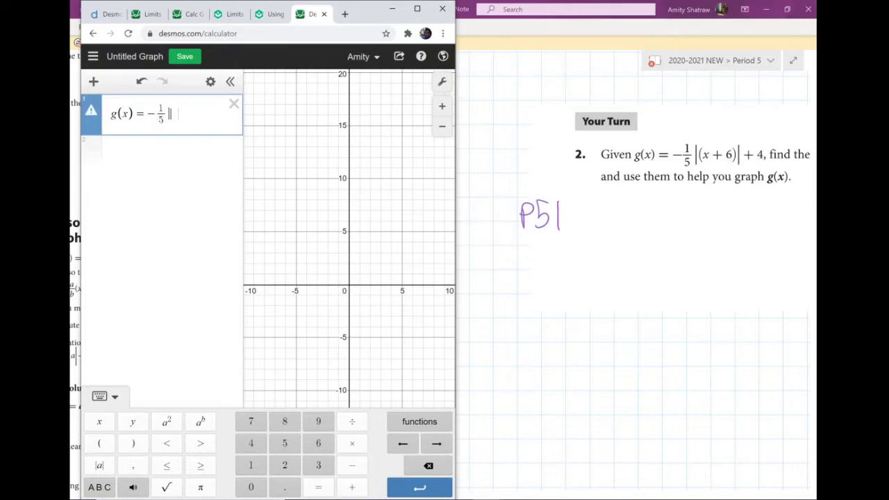
pyautogui.click(101, 396)
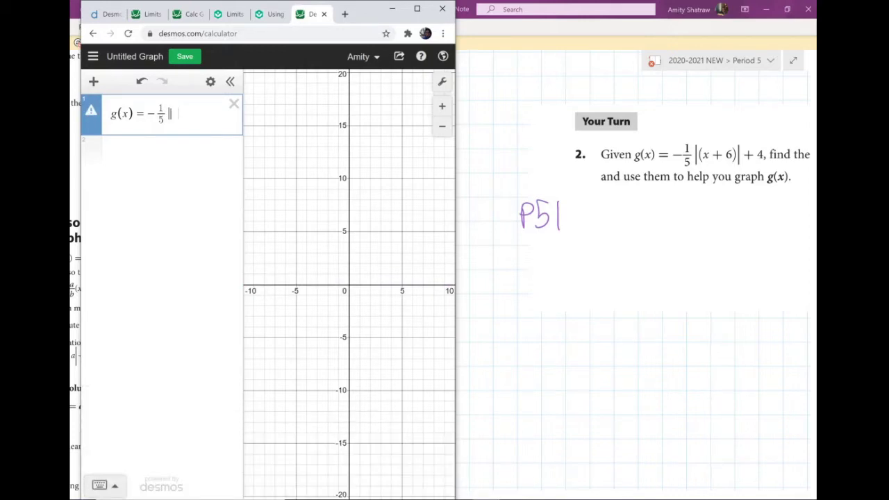
pyautogui.write('(x+6')
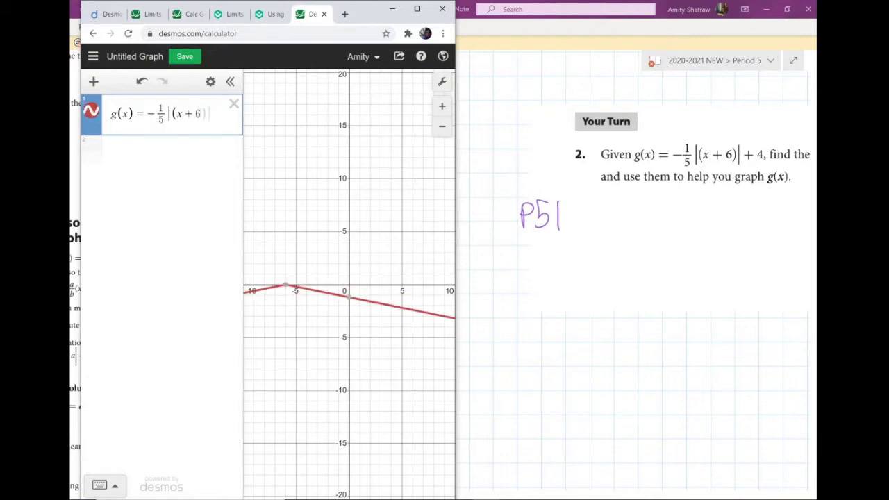
pyautogui.moveTo(314, 202); pyautogui.dragTo(346, 193)
pyautogui.click(212, 113)
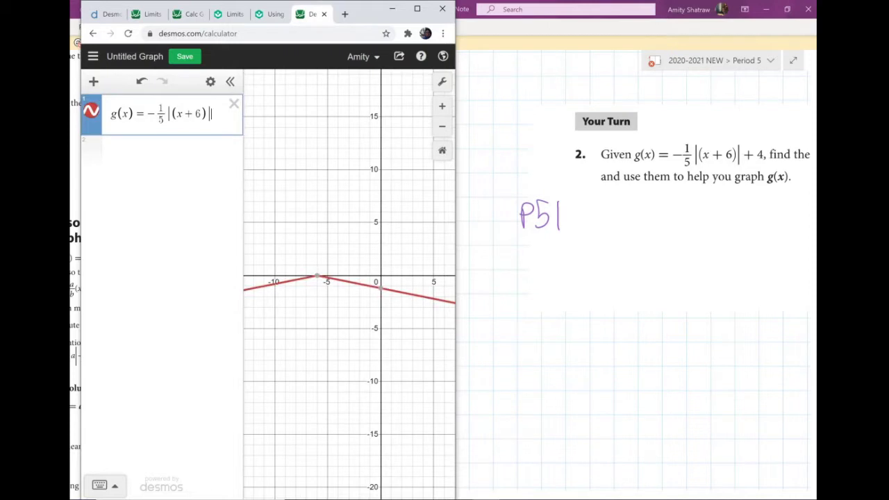
pyautogui.press('Right')
pyautogui.write('+4')
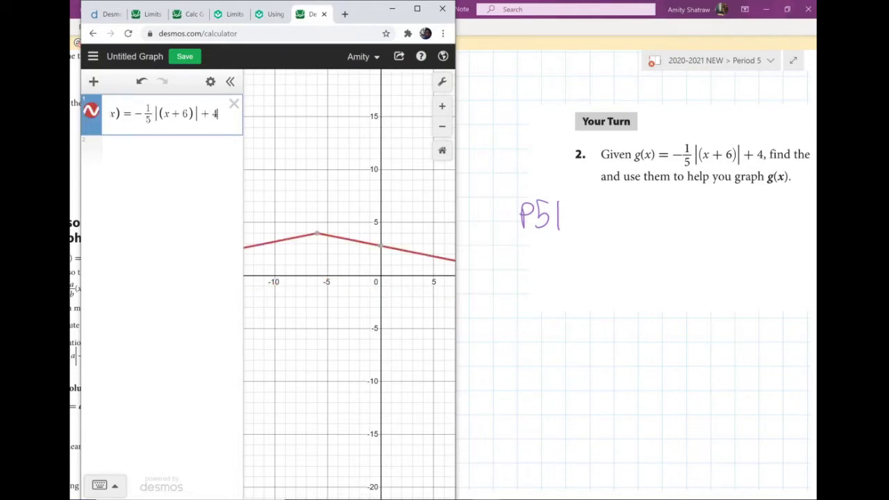
# - Inspect the vertex of the graph and widen the expression list so the whole equation fits
pyautogui.scroll(5, 309, 232)
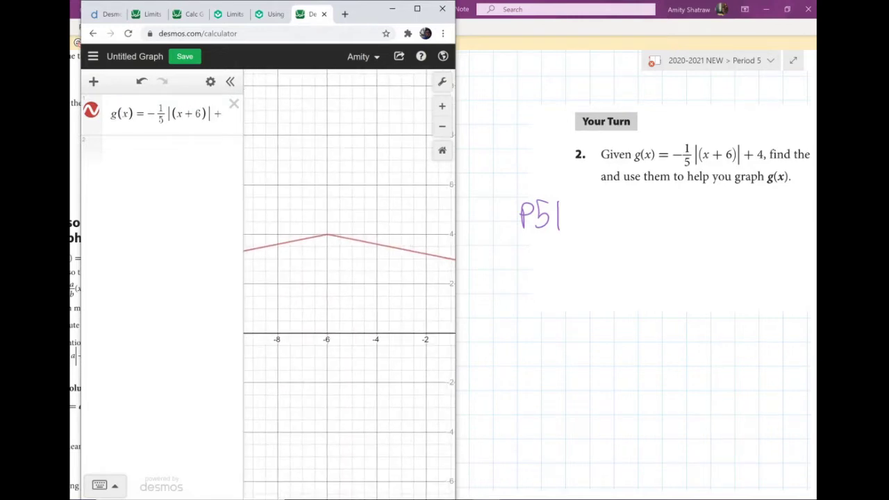
pyautogui.moveTo(349, 284); pyautogui.dragTo(310, 284)
pyautogui.click(361, 249)
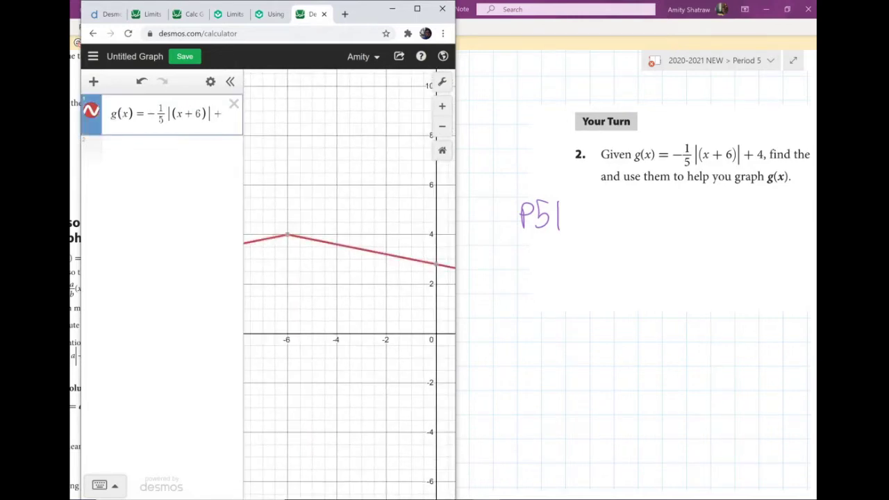
pyautogui.click(288, 235)
pyautogui.moveTo(242, 388); pyautogui.dragTo(272, 387)
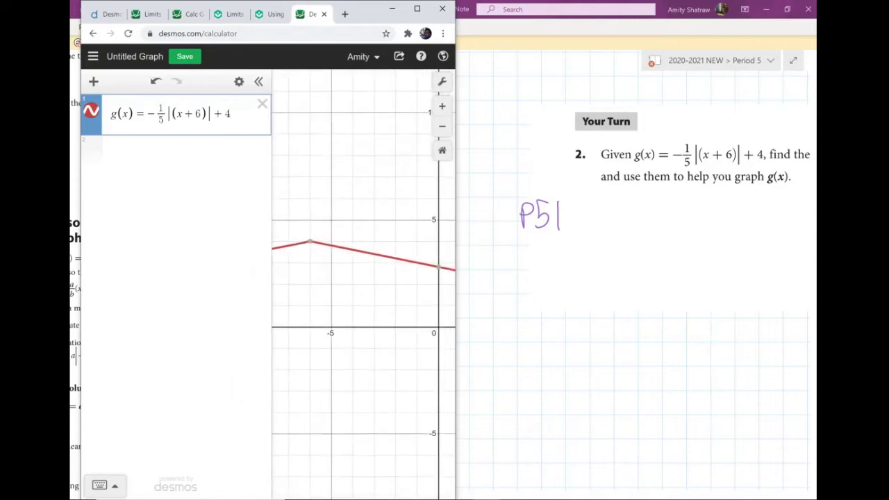
pyautogui.moveTo(333, 362); pyautogui.dragTo(380, 374)
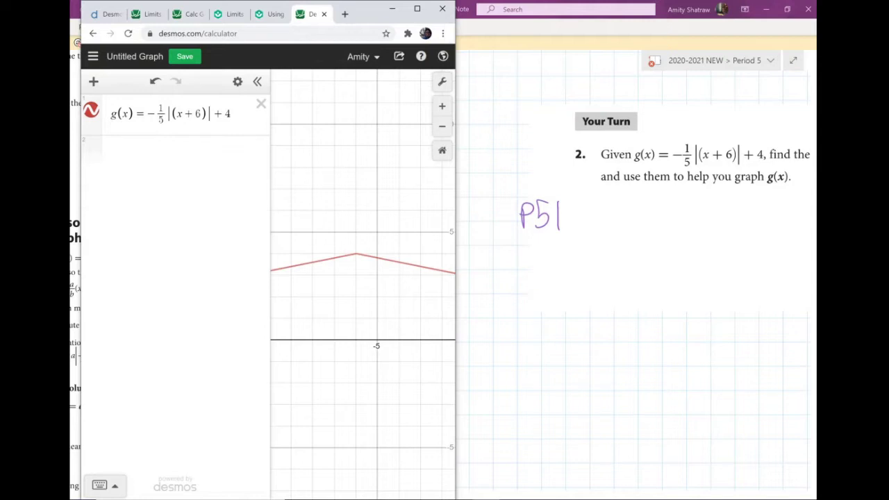
# - Convert the g(x) expression into a table of values
pyautogui.click(237, 82)
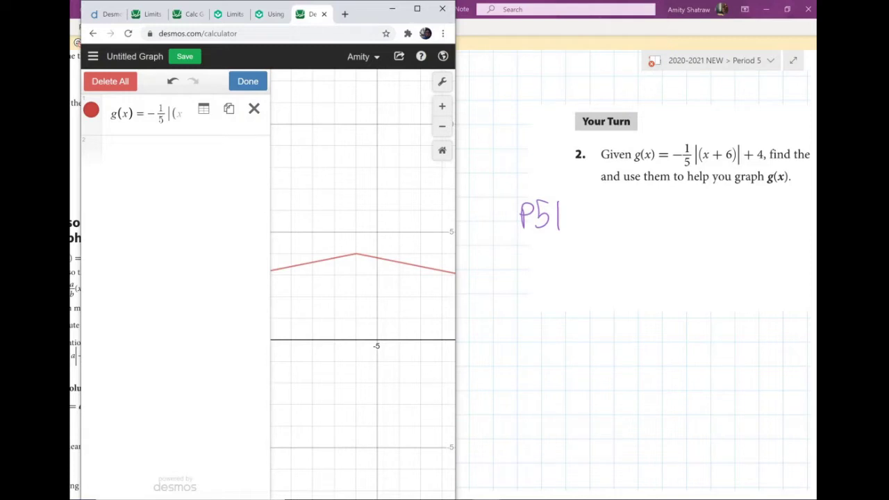
pyautogui.click(247, 81)
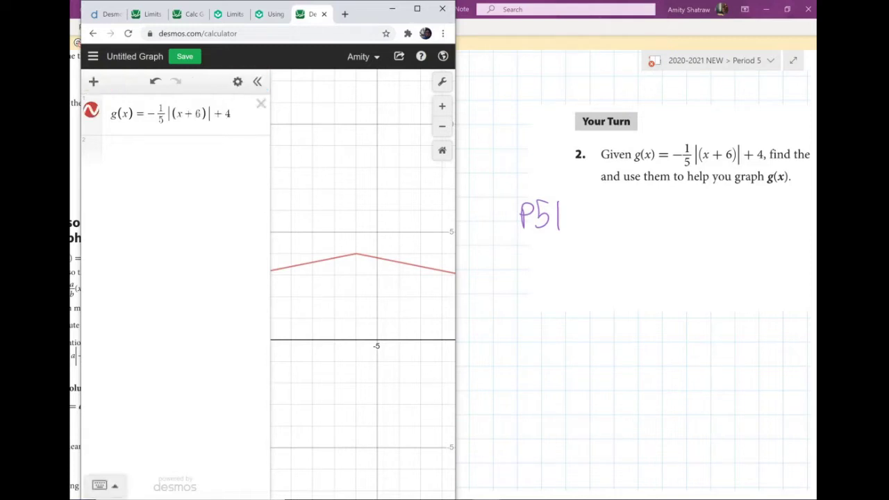
pyautogui.click(237, 82)
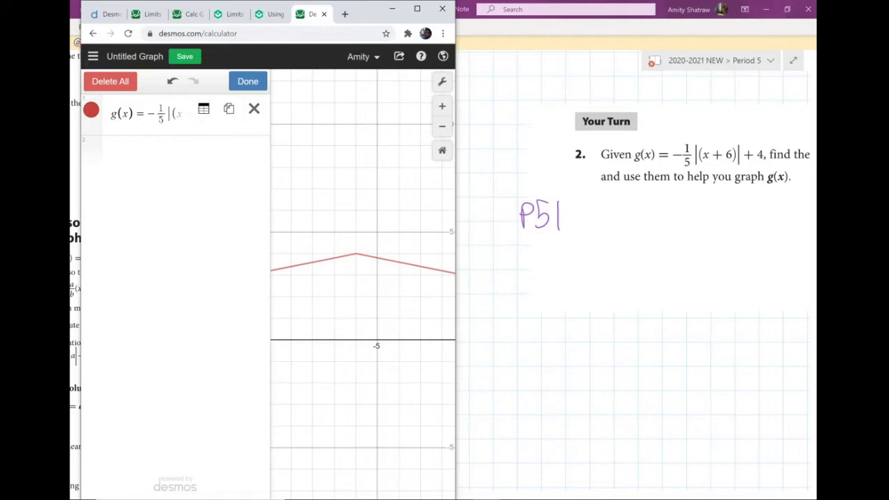
pyautogui.click(204, 109)
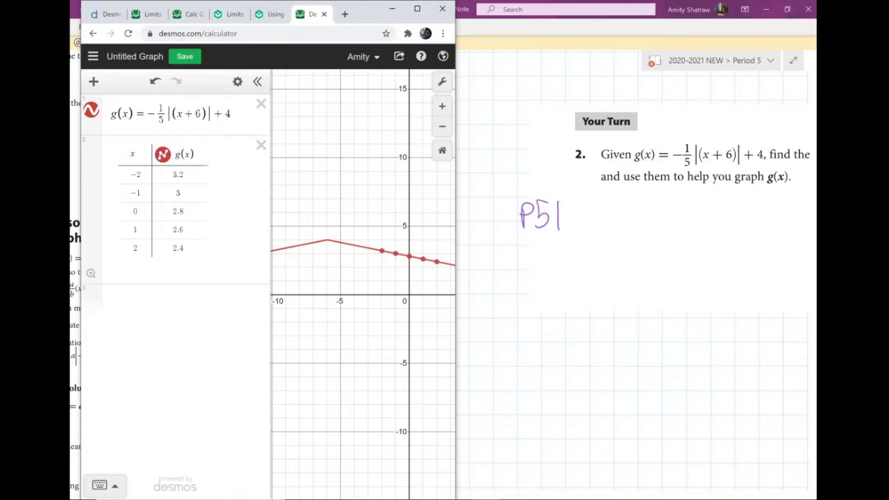
# - Check the vertex on the graph and set the x-value in the table's third row to -6
pyautogui.moveTo(327, 240); pyautogui.dragTo(331, 238)
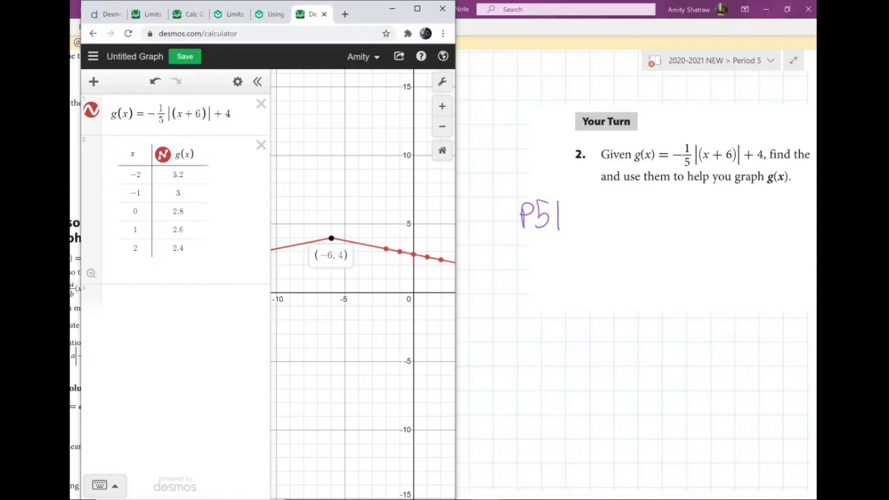
pyautogui.click(137, 212)
pyautogui.press('BackSpace')
pyautogui.write('-6')
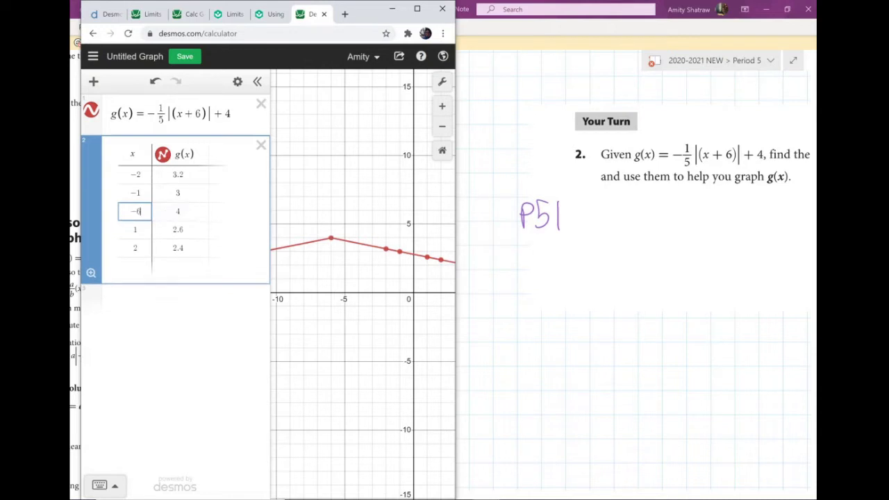
# - Check the y-intercept on the graph and set the x-value in the table's last row to 0
pyautogui.scroll(3, 388, 267)
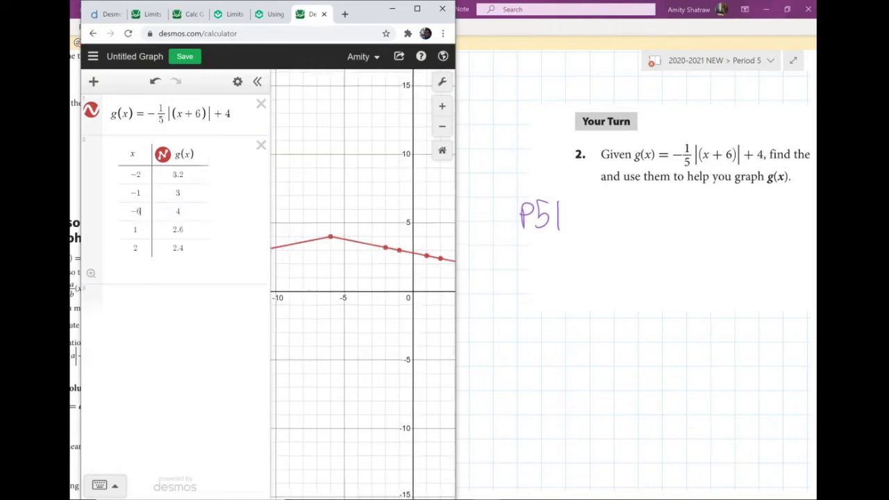
pyautogui.scroll(-2, 388, 268)
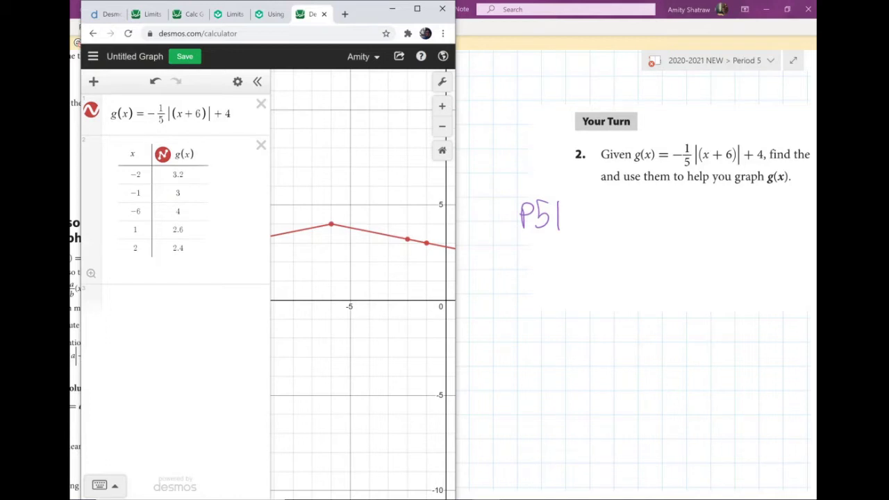
pyautogui.moveTo(388, 268); pyautogui.dragTo(356, 267)
pyautogui.click(414, 246)
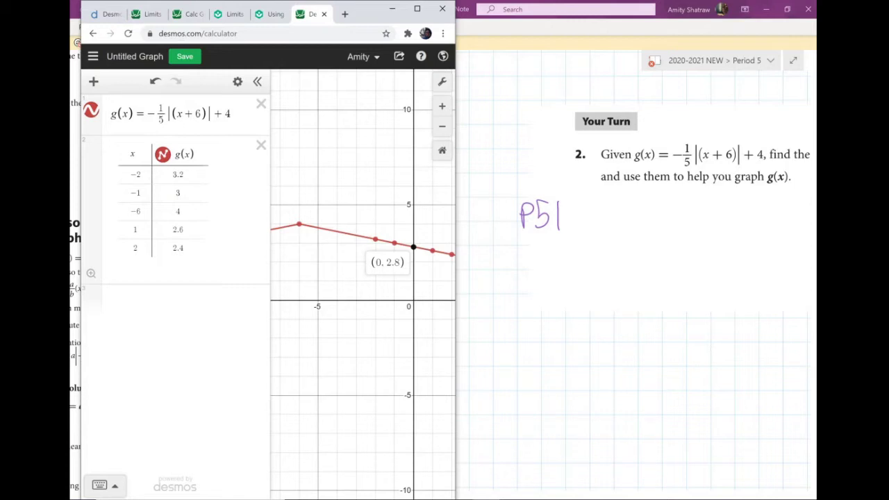
pyautogui.click(137, 248)
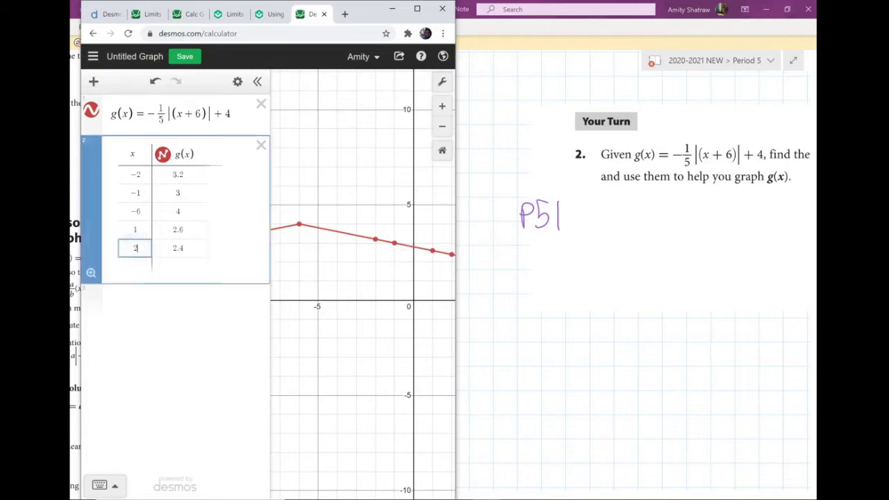
pyautogui.press('BackSpace')
pyautogui.write('0')
# - Switch to OneNote and handwrite the missing 4 and 12 labels on the positive x- and y-axes of problem 2's grid
pyautogui.hotkey('alt', 'Tab')
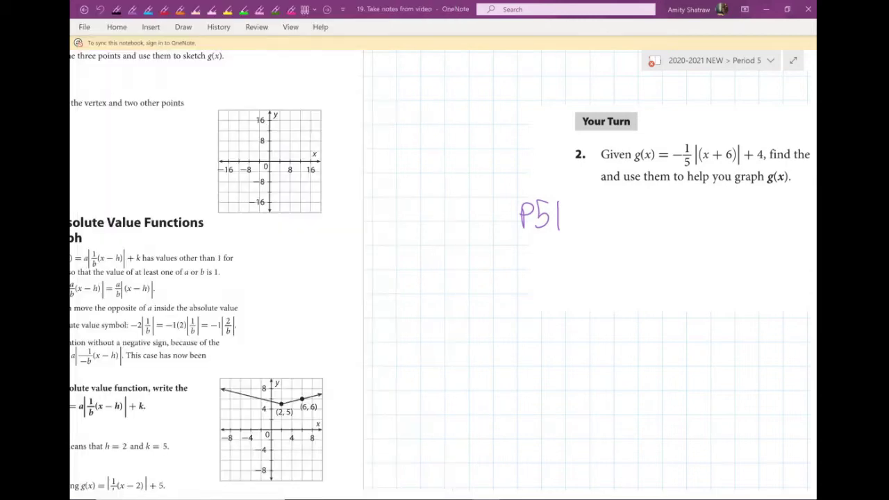
pyautogui.hscroll(1, 441, 275)
pyautogui.hscroll(10, 444, 278)
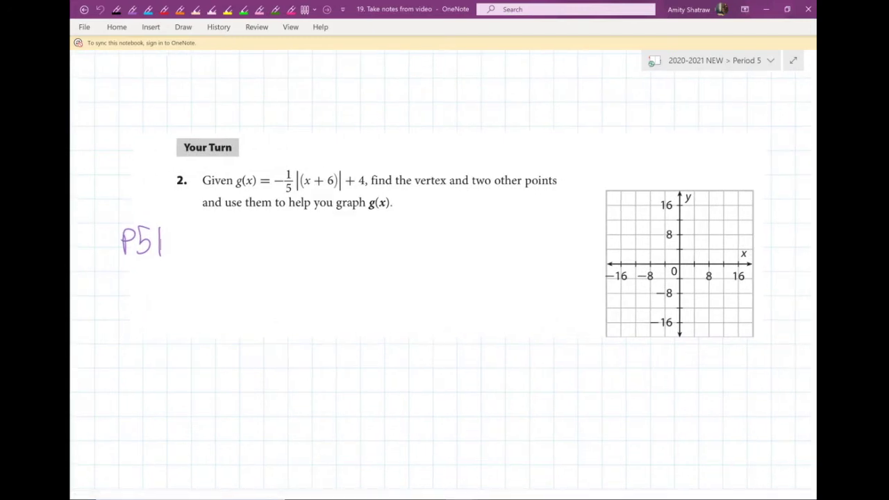
pyautogui.scroll(5, 773, 272)
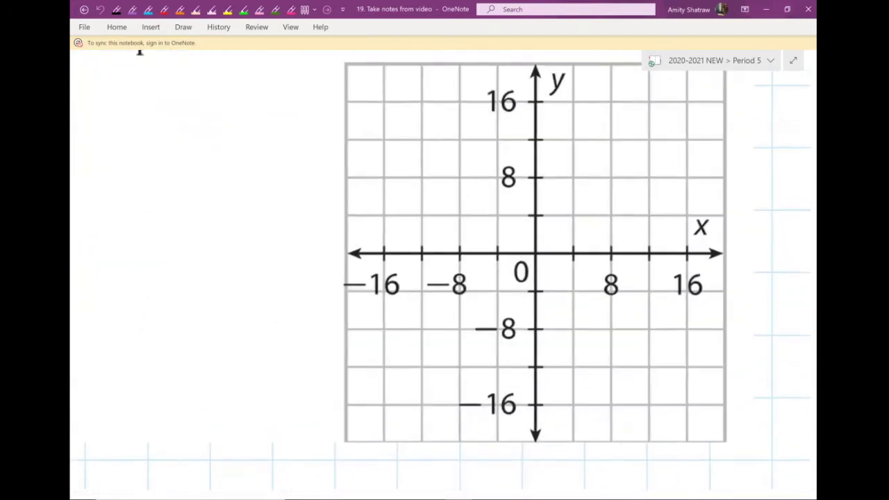
pyautogui.click(132, 9)
pyautogui.moveTo(577, 277); pyautogui.dragTo(574, 293)
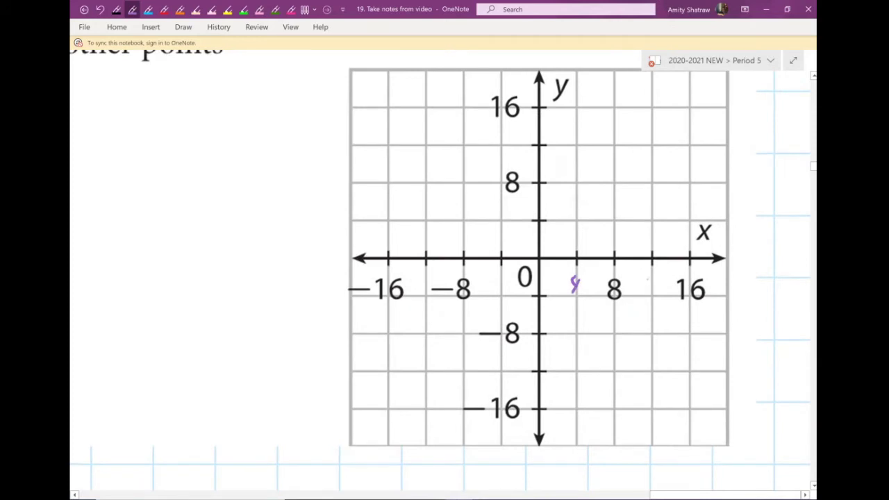
pyautogui.moveTo(646, 278); pyautogui.dragTo(648, 290)
pyautogui.moveTo(651, 282); pyautogui.dragTo(660, 300)
pyautogui.moveTo(517, 211); pyautogui.dragTo(520, 231)
pyautogui.moveTo(507, 136)
pyautogui.mouseDown()
pyautogui.moveTo(508, 150)
pyautogui.moveTo(524, 153)
pyautogui.mouseUp()
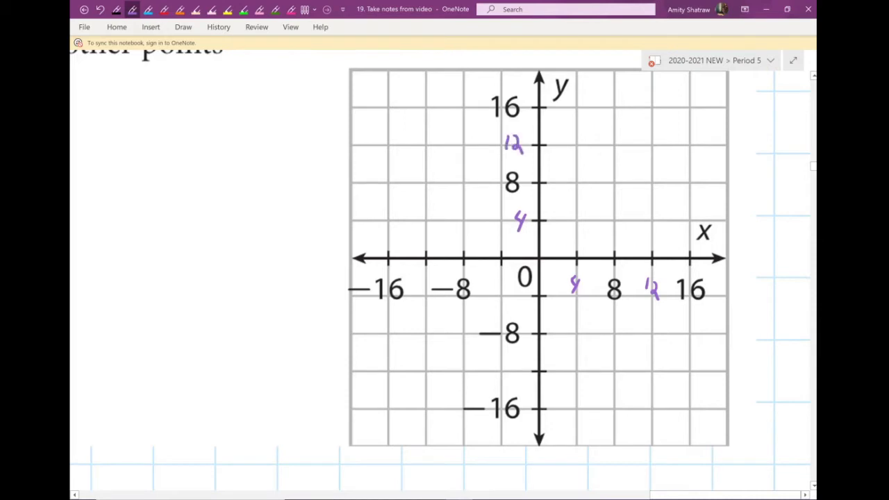
pyautogui.scroll(-4, 539, 278)
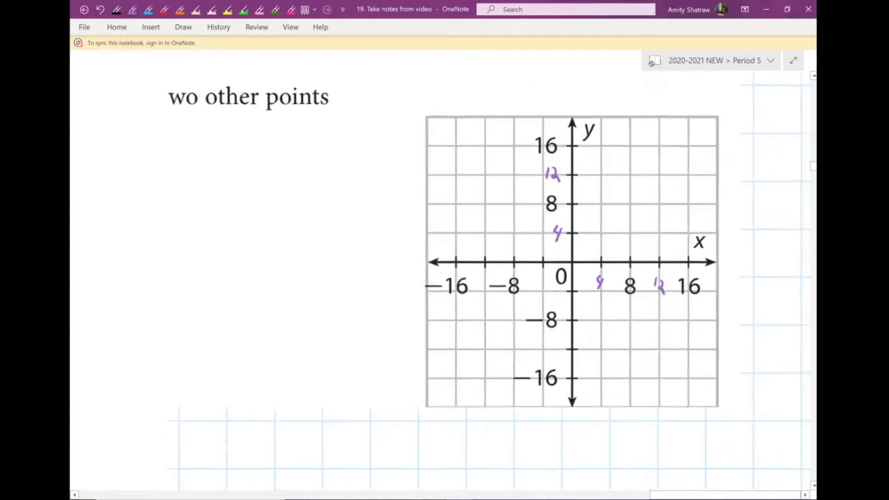
# - Switch back to Desmos and set the x-value in the table's fourth row to -8
pyautogui.hotkey('alt', 'Tab')
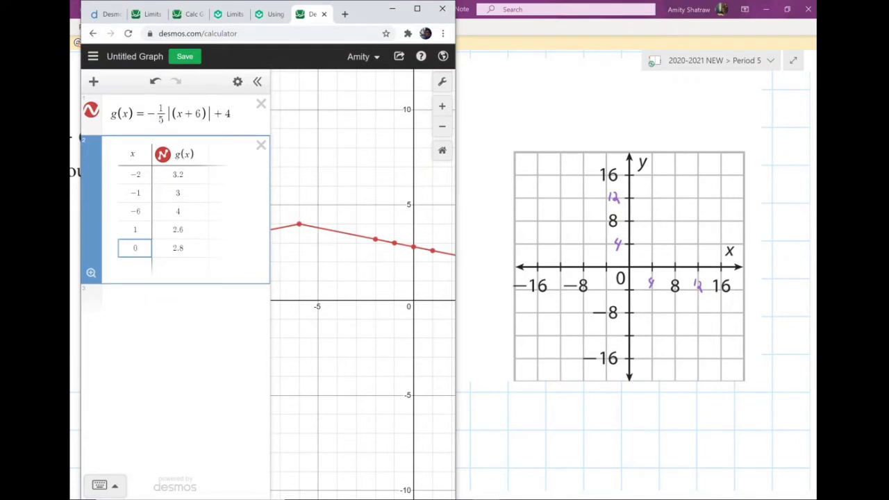
pyautogui.moveTo(363, 284); pyautogui.dragTo(411, 287)
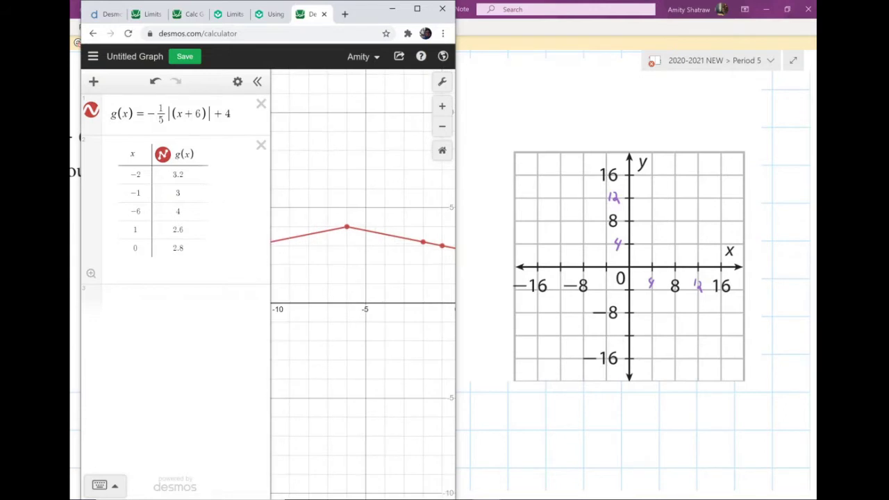
pyautogui.click(347, 227)
pyautogui.click(135, 229)
pyautogui.press('BackSpace')
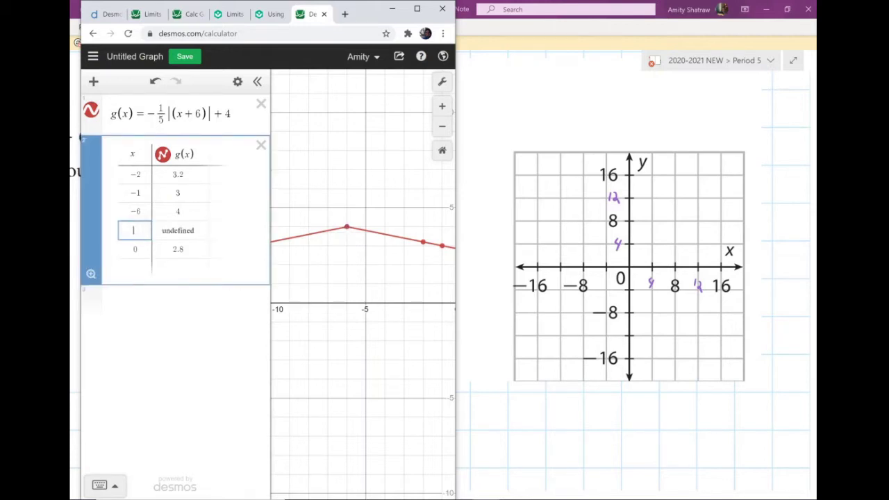
pyautogui.write('-')
pyautogui.write('8')
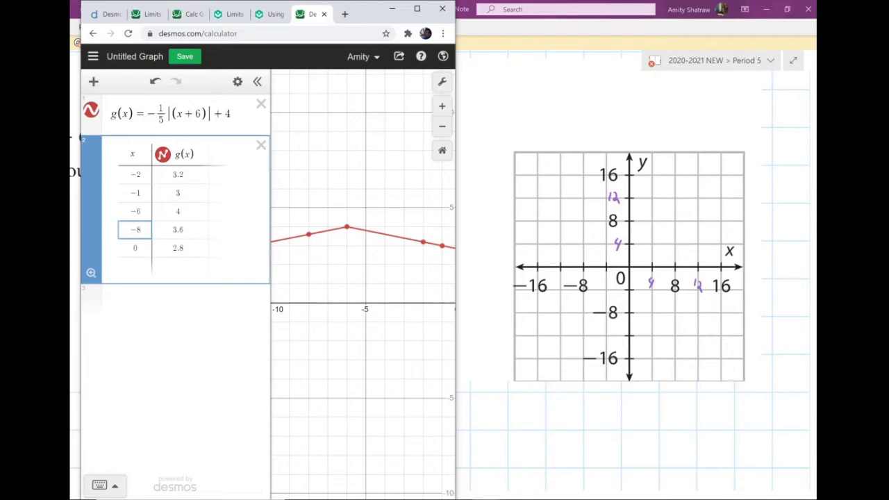
# - Set the x-value in the table's second row to -12 and check the points from there to the vertex on the graph
pyautogui.click(140, 193)
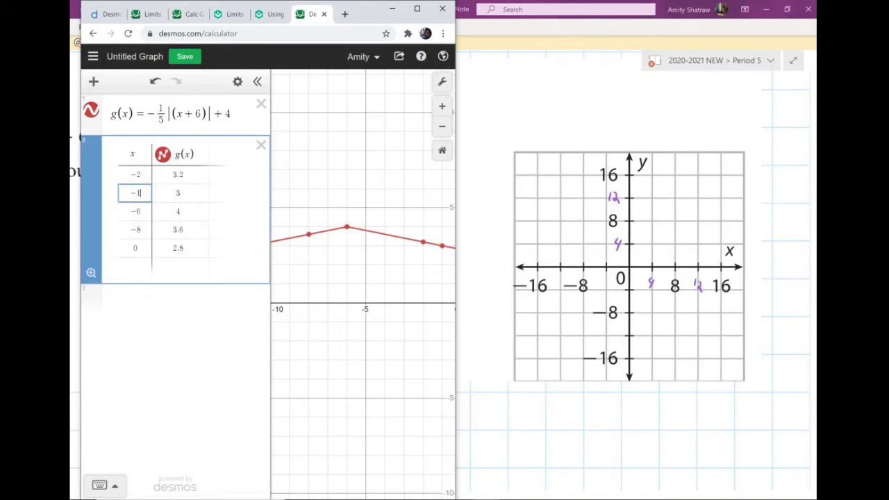
pyautogui.write('2')
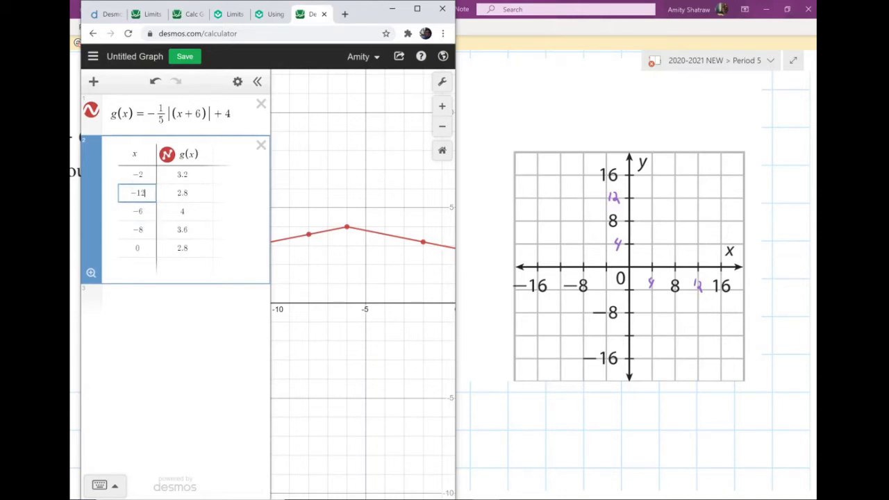
pyautogui.scroll(-3, 394, 215)
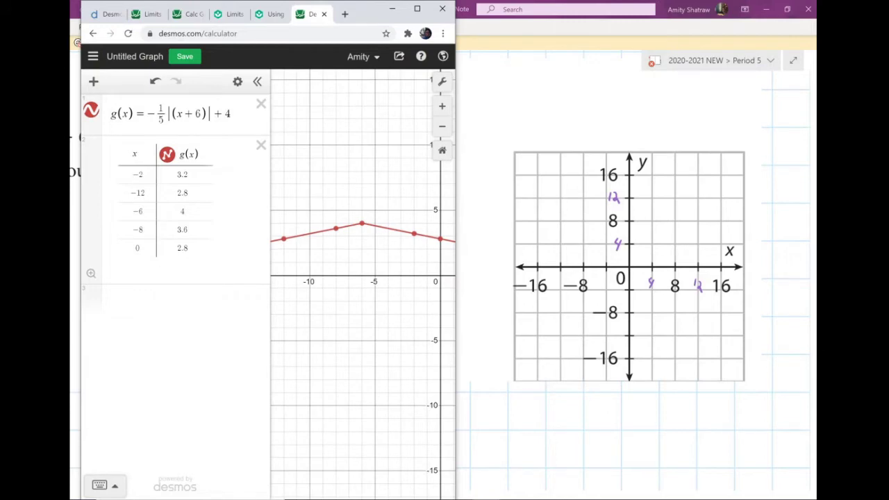
pyautogui.moveTo(403, 240); pyautogui.dragTo(421, 283)
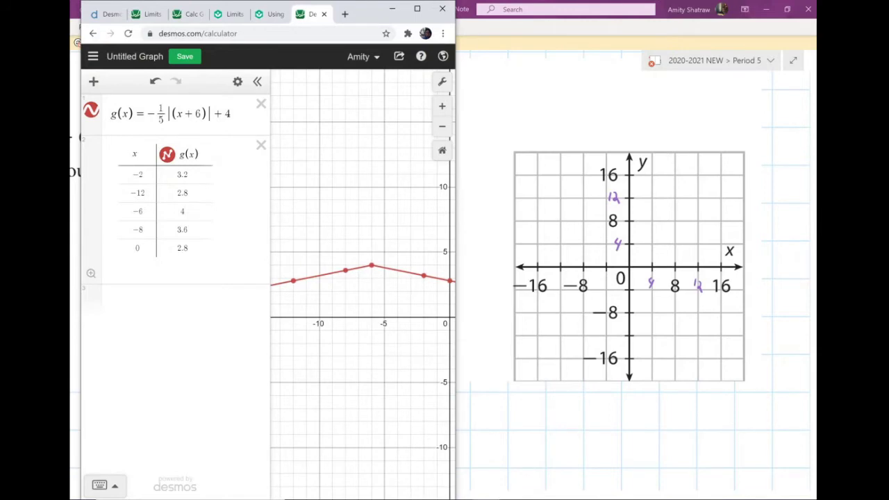
pyautogui.click(293, 281)
pyautogui.click(345, 271)
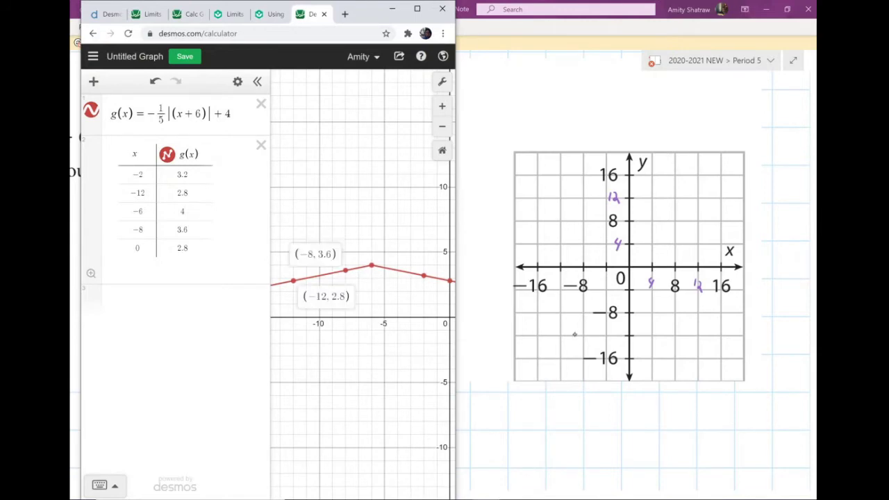
pyautogui.click(372, 266)
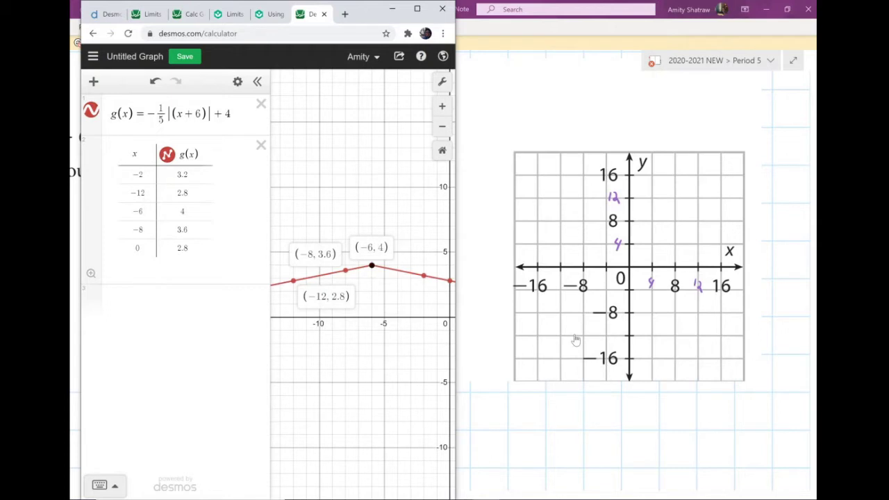
# - Compare the plotted points on either side of the vertex and set the x-value in the table's first row to -4
pyautogui.moveTo(415, 152); pyautogui.dragTo(395, 146)
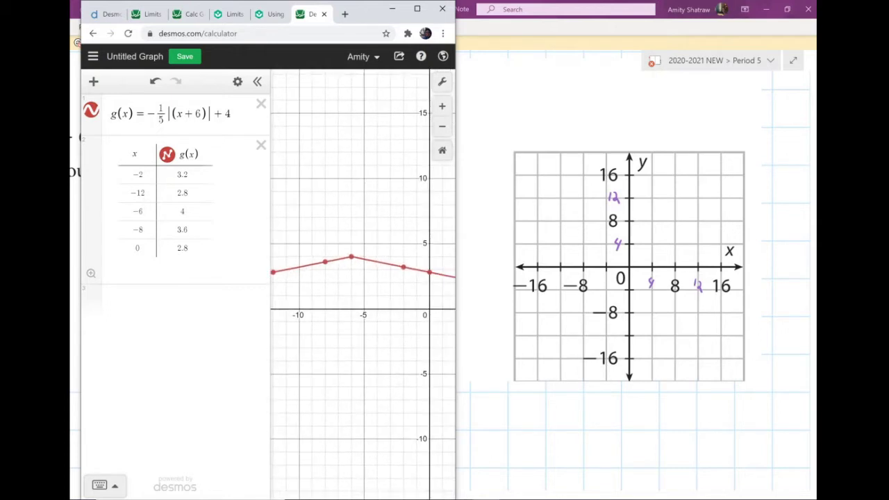
pyautogui.click(429, 272)
pyautogui.click(429, 272)
pyautogui.click(325, 262)
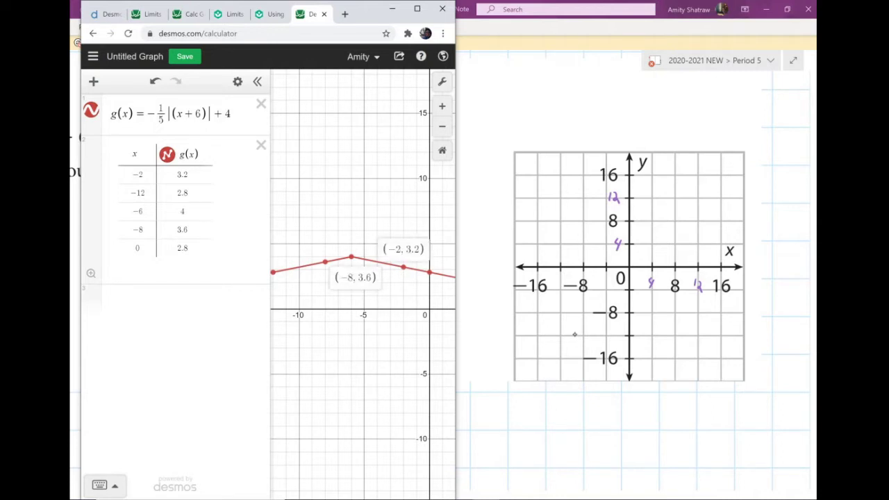
pyautogui.click(138, 174)
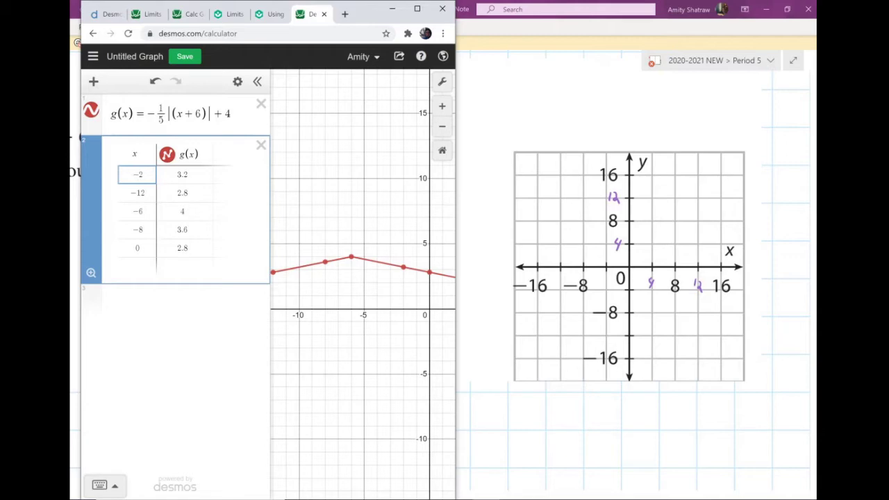
pyautogui.press('BackSpace')
pyautogui.write('4')
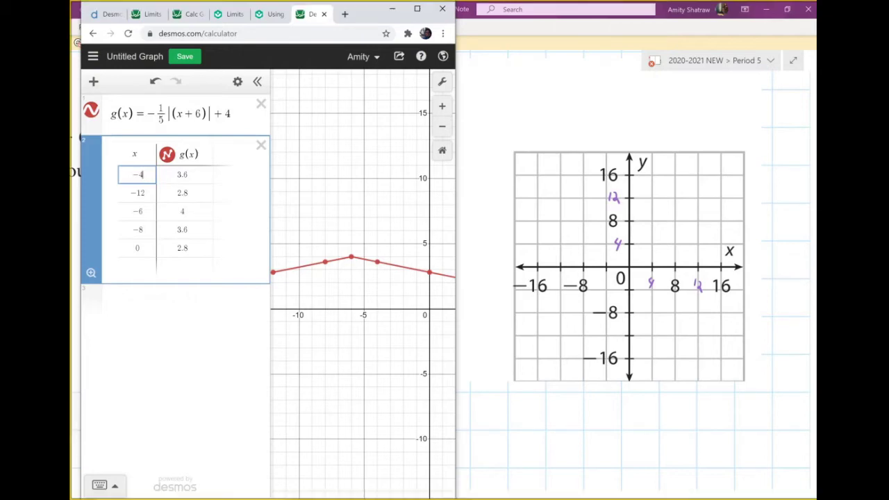
# - Capture a screenshot of the table and graph, switch to OneNote, and paste it into the blank space below problem 2's text
pyautogui.press('super+shift+s')
pyautogui.moveTo(96, 139); pyautogui.dragTo(440, 343)
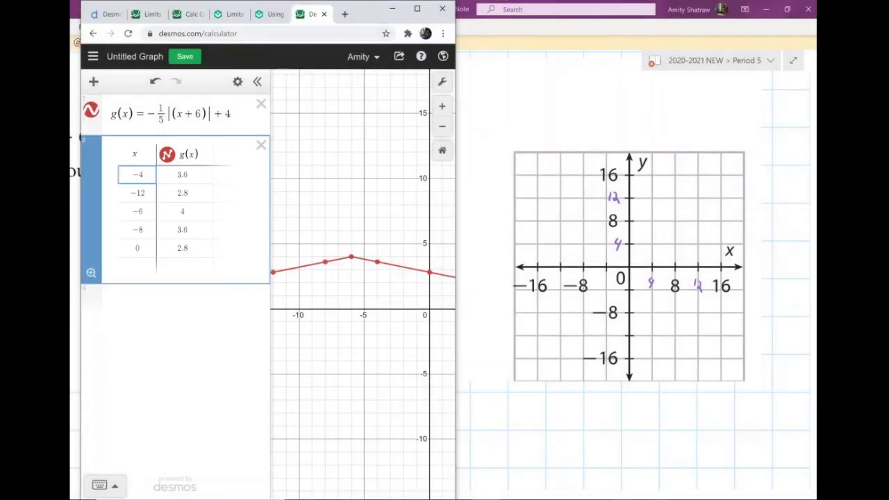
pyautogui.hotkey('alt', 'Tab')
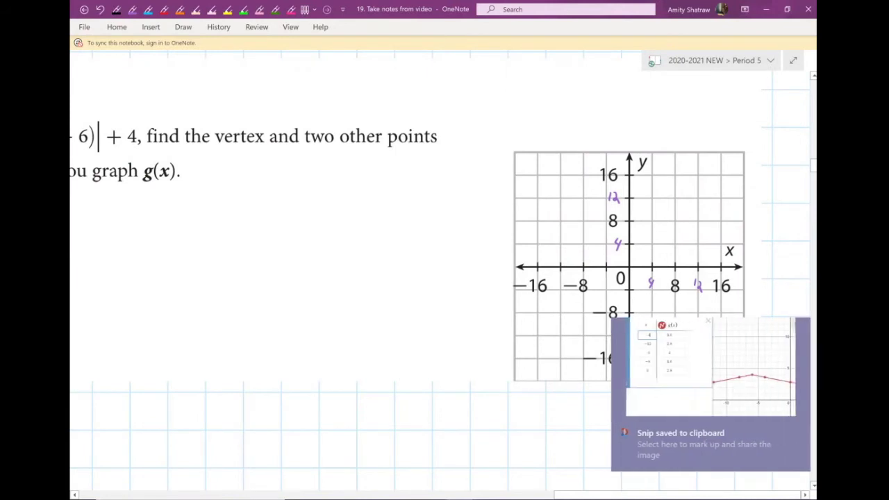
pyautogui.rightClick(215, 219)
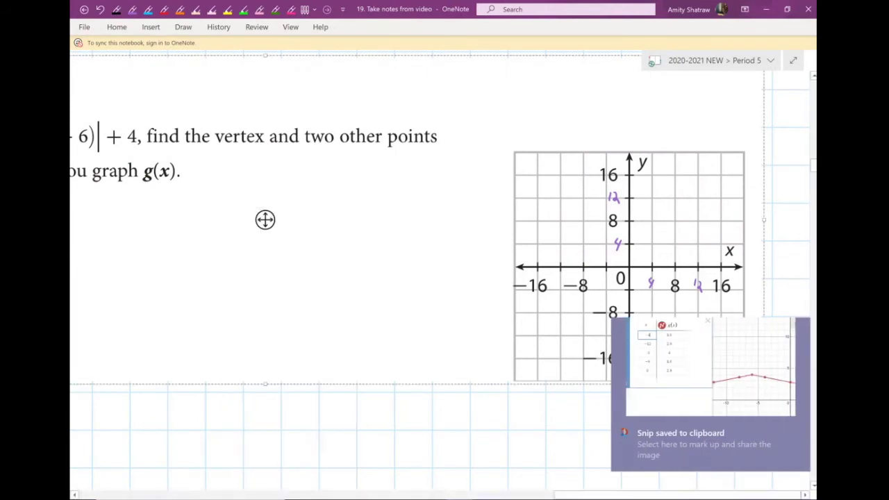
pyautogui.hscroll(-5, 444, 271)
pyautogui.click(339, 231)
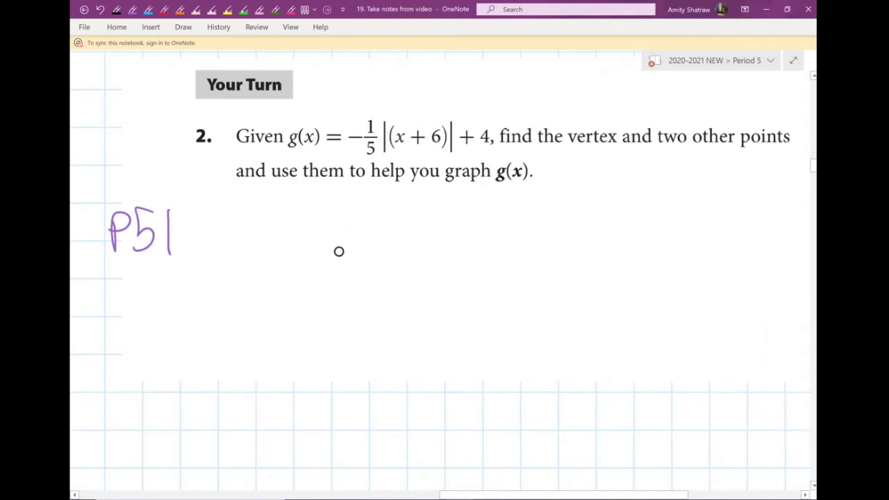
pyautogui.hotkey('ctrl', 'v')
pyautogui.hscroll(5, 443, 271)
pyautogui.scroll(2, 443, 271)
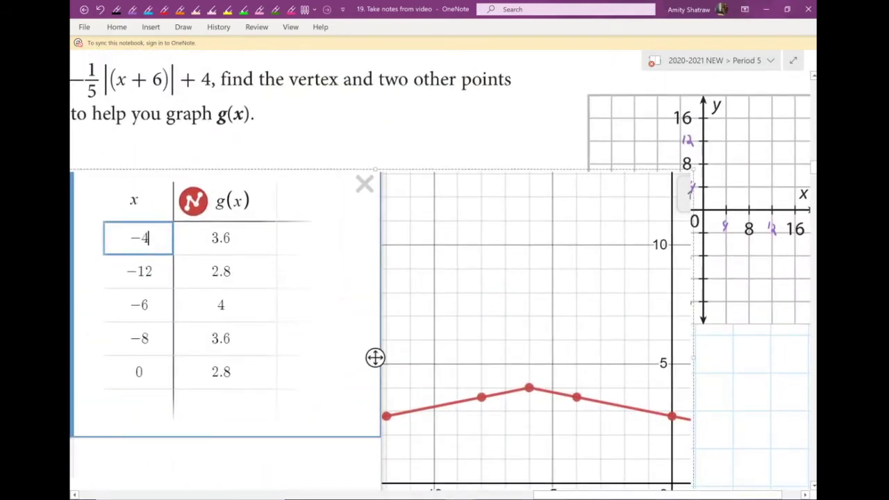
# - Move the pasted screenshot beyond the right edge of problem 2's grid, leaving blank space between them
pyautogui.moveTo(375, 357); pyautogui.dragTo(799, 259)
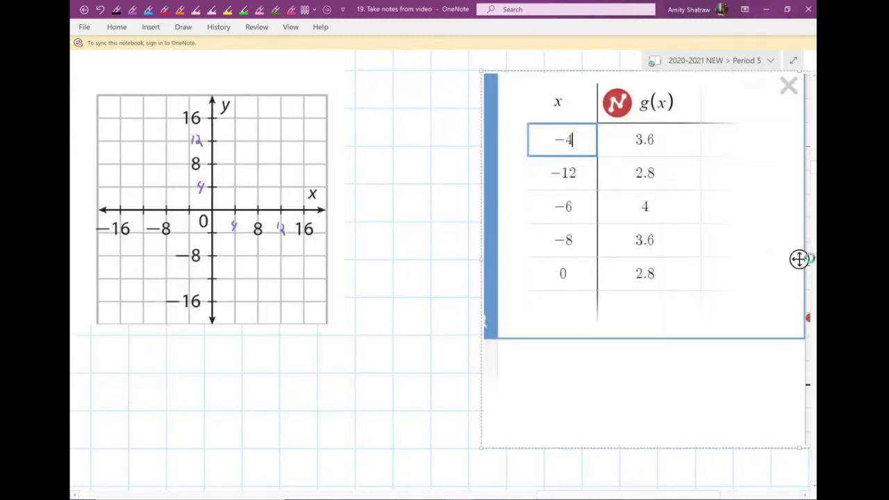
pyautogui.press('Escape')
pyautogui.press('super+a')
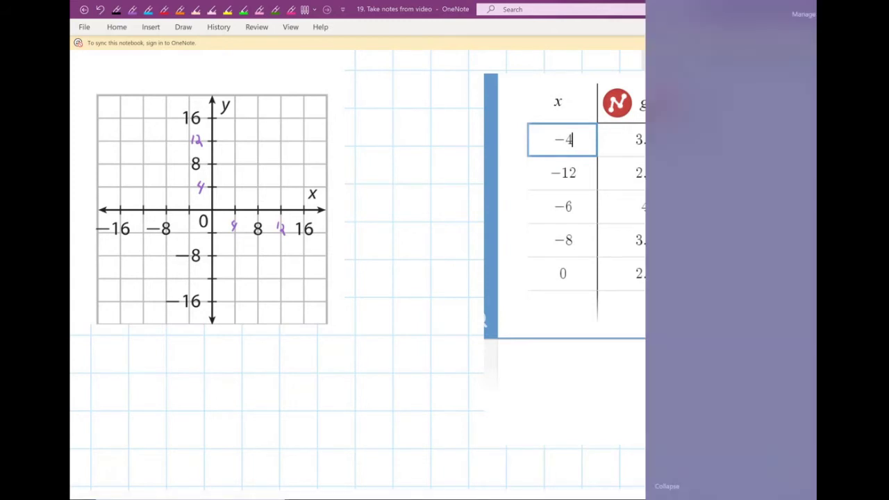
pyautogui.press('Escape')
pyautogui.click(800, 260)
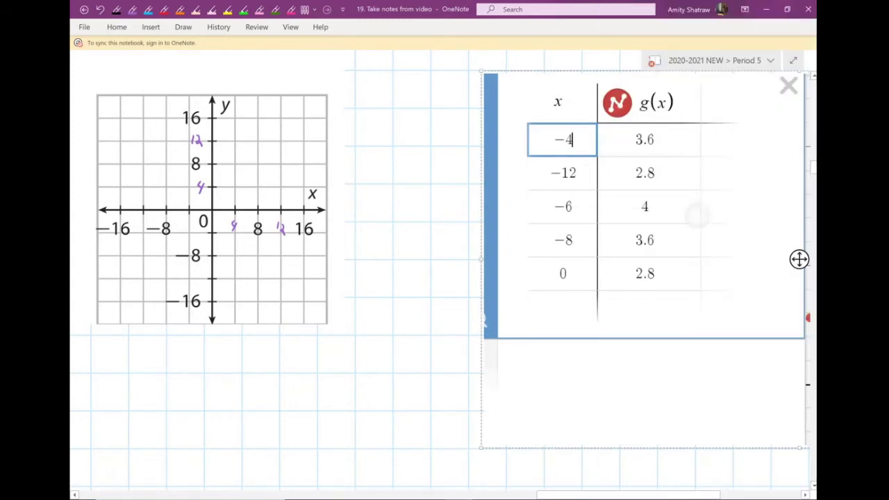
pyautogui.rightClick(799, 259)
pyautogui.press('Escape')
pyautogui.click(355, 410)
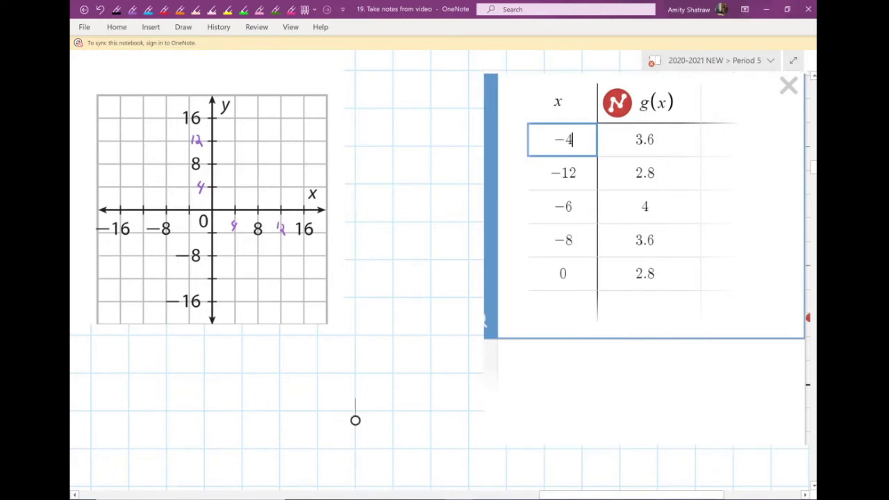
# - Draw an empty two-column table in purple ink between the grid and the screenshot, with x and y as headings
pyautogui.scroll(-2, 539, 409)
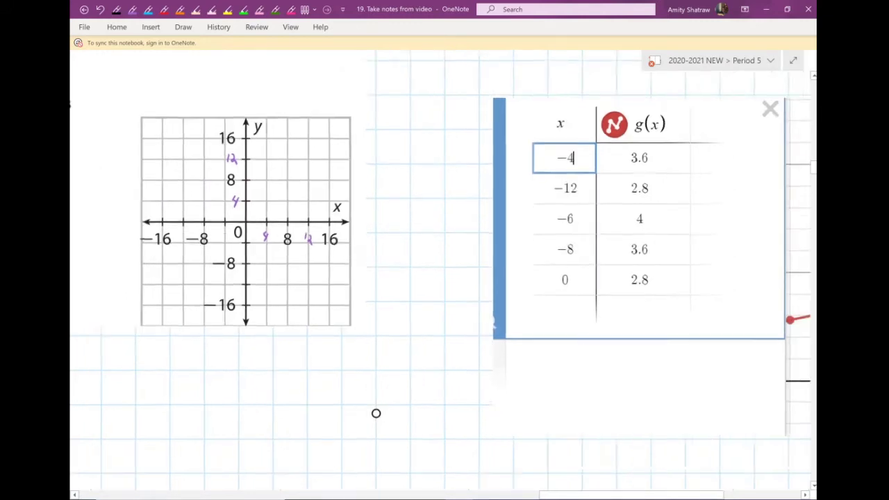
pyautogui.scroll(-1, 382, 419)
pyautogui.click(132, 9)
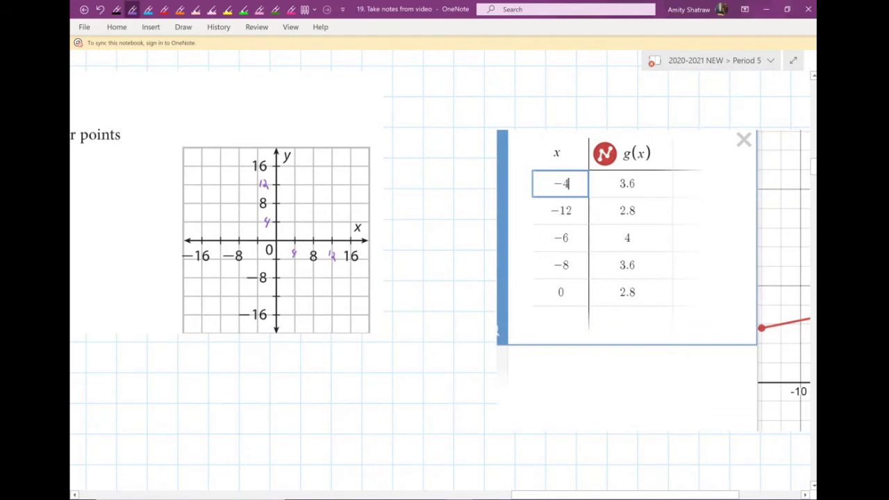
pyautogui.moveTo(422, 152); pyautogui.dragTo(424, 332)
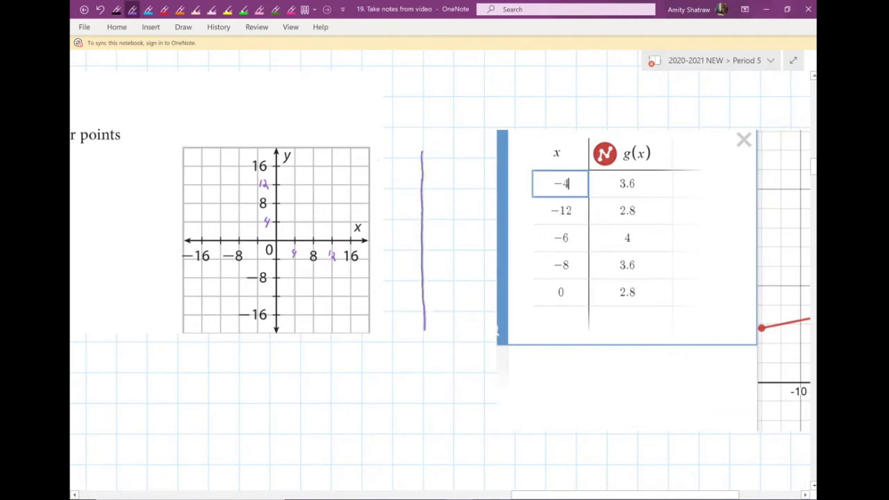
pyautogui.moveTo(378, 161); pyautogui.dragTo(460, 152)
pyautogui.moveTo(388, 136); pyautogui.dragTo(402, 152)
pyautogui.moveTo(402, 136); pyautogui.dragTo(387, 152)
pyautogui.moveTo(434, 136)
pyautogui.mouseDown()
pyautogui.moveTo(448, 151)
pyautogui.moveTo(436, 165)
pyautogui.mouseUp()
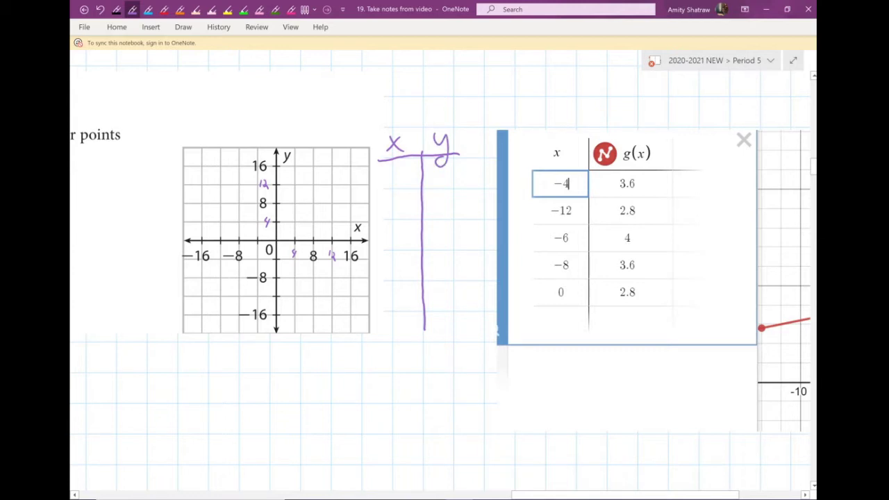
# - Handwrite the first two rows of the x-y table: 0 with 2.8, and -4 with 3.6
pyautogui.moveTo(405, 172)
pyautogui.mouseDown()
pyautogui.moveTo(396, 176)
pyautogui.moveTo(441, 188)
pyautogui.moveTo(458, 175)
pyautogui.mouseUp()
pyautogui.click(444, 186)
pyautogui.moveTo(387, 202)
pyautogui.mouseDown()
pyautogui.moveTo(411, 209)
pyautogui.moveTo(408, 221)
pyautogui.moveTo(440, 207)
pyautogui.moveTo(434, 217)
pyautogui.moveTo(452, 212)
pyautogui.mouseUp()
pyautogui.click(446, 217)
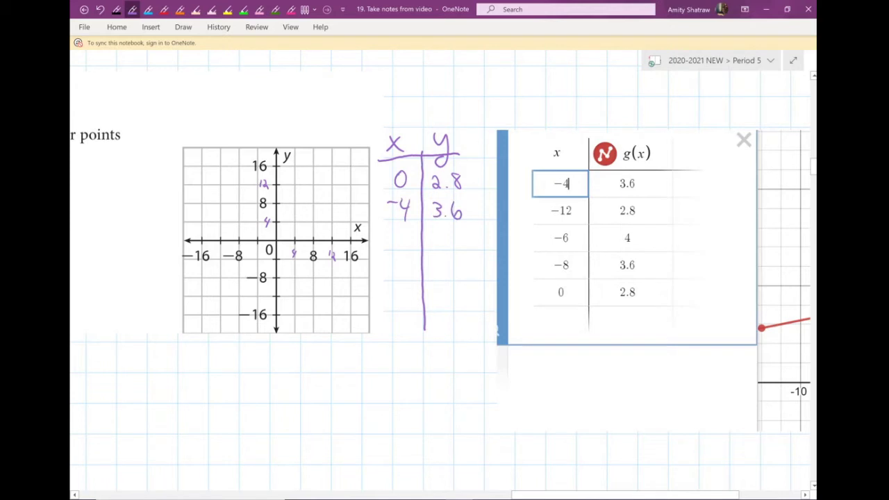
# - Handwrite the row -6 with 4, label it "vertex", and draw an arrow at the matching row of the screenshot
pyautogui.moveTo(388, 238); pyautogui.dragTo(450, 242)
pyautogui.moveTo(446, 231); pyautogui.dragTo(448, 253)
pyautogui.moveTo(662, 241); pyautogui.dragTo(642, 241)
pyautogui.moveTo(651, 235); pyautogui.dragTo(651, 246)
pyautogui.moveTo(458, 236); pyautogui.dragTo(515, 254)
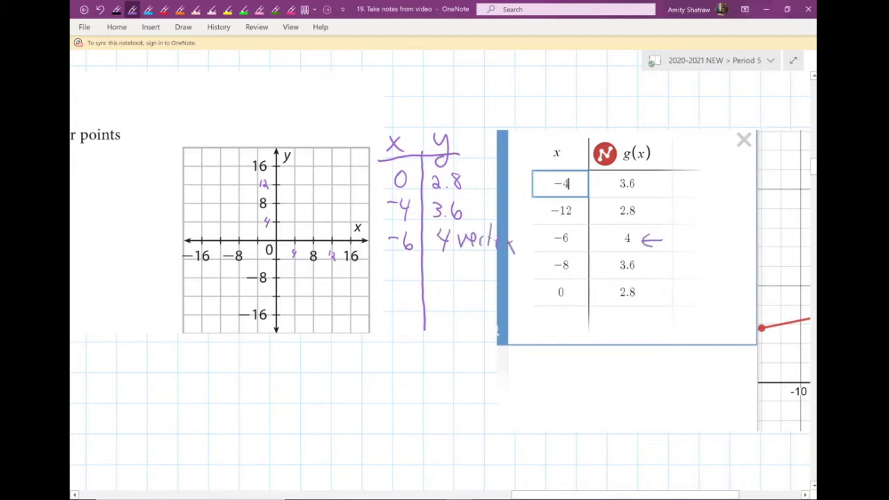
# - Move the pasted screenshot farther right so it clears the handwritten "vertex" label
pyautogui.press('Escape')
pyautogui.click(752, 281)
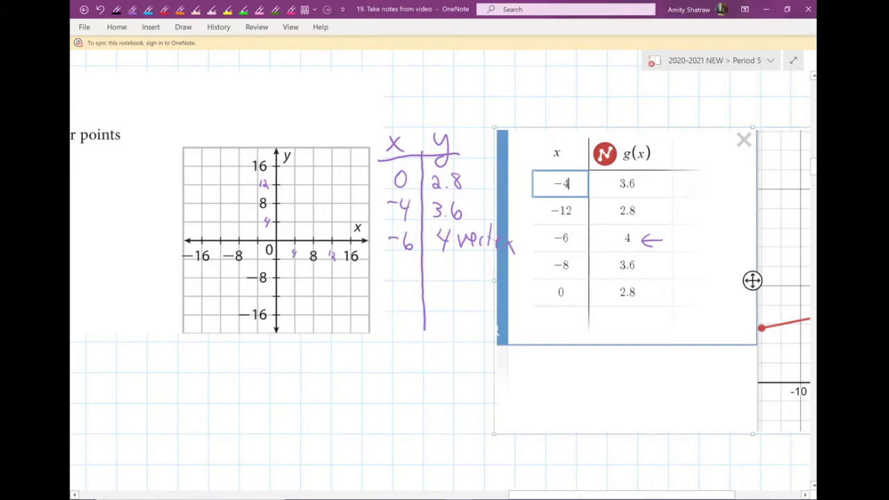
pyautogui.moveTo(752, 280); pyautogui.dragTo(788, 274)
# - Handwrite the rows -8 with 3.6 and 0 with 2.8 in purple, and bracket the two matching 3.6 values
pyautogui.click(132, 9)
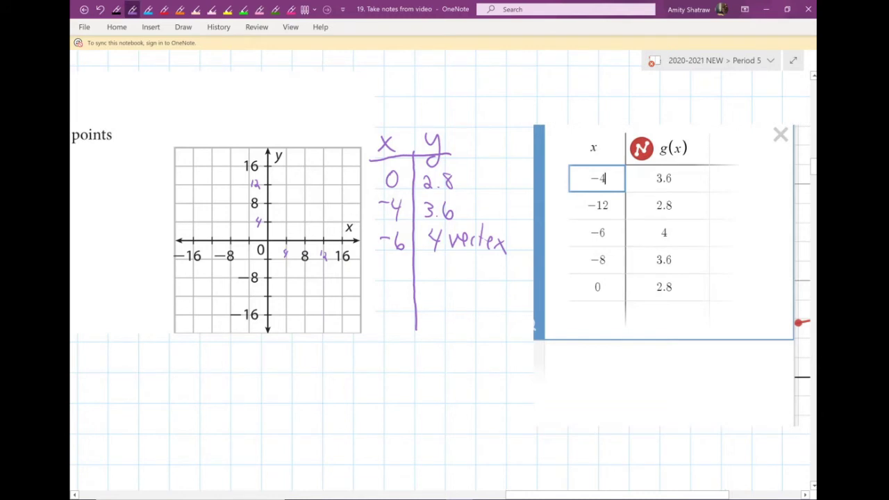
pyautogui.moveTo(376, 268)
pyautogui.mouseDown()
pyautogui.moveTo(396, 275)
pyautogui.moveTo(400, 263)
pyautogui.moveTo(423, 279)
pyautogui.moveTo(451, 272)
pyautogui.mouseUp()
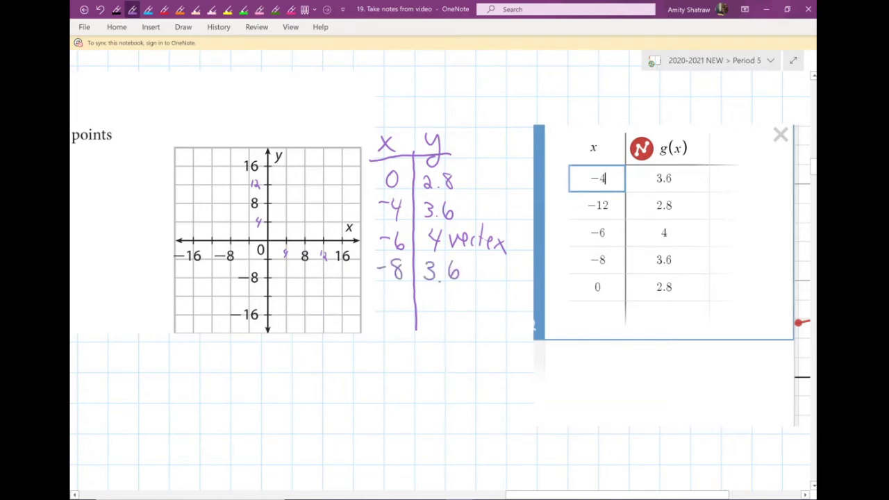
pyautogui.moveTo(391, 290)
pyautogui.mouseDown()
pyautogui.moveTo(437, 305)
pyautogui.moveTo(453, 298)
pyautogui.mouseUp()
pyautogui.moveTo(457, 206)
pyautogui.mouseDown()
pyautogui.moveTo(509, 203)
pyautogui.moveTo(516, 258)
pyautogui.moveTo(464, 263)
pyautogui.mouseUp()
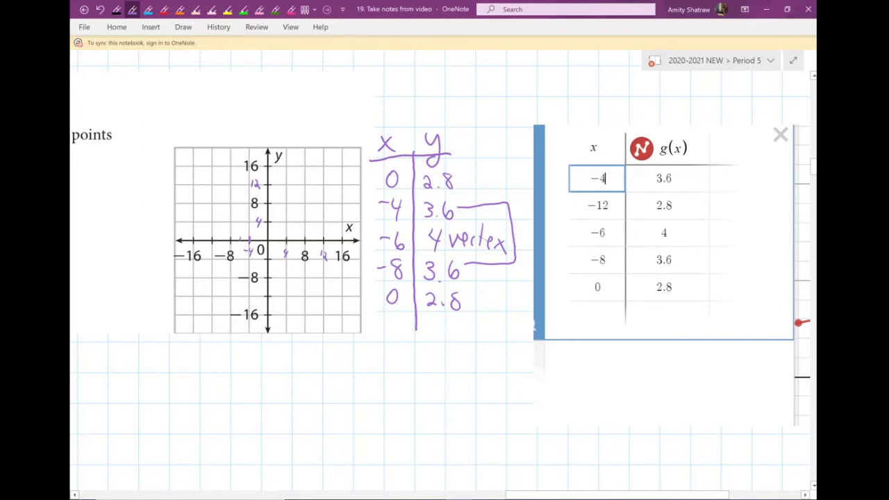
# - Label -6 and plot the table's points on problem 2's grid, and replace the handwritten table's last row with -12 and 2.8
pyautogui.moveTo(242, 245); pyautogui.dragTo(240, 248)
pyautogui.moveTo(237, 222); pyautogui.dragTo(242, 223)
pyautogui.moveTo(394, 304)
pyautogui.mouseDown()
pyautogui.moveTo(437, 305)
pyautogui.moveTo(453, 318)
pyautogui.mouseUp()
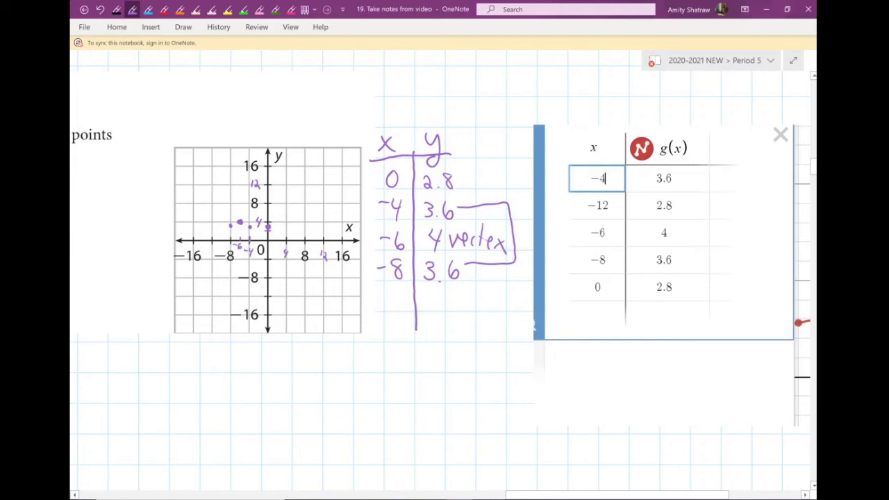
pyautogui.moveTo(379, 298)
pyautogui.mouseDown()
pyautogui.moveTo(410, 307)
pyautogui.moveTo(456, 292)
pyautogui.mouseUp()
# - Draw the graph of g(x) in orange ink through the plotted points, extending from the vertex down both sides to the x-axis
pyautogui.click(180, 9)
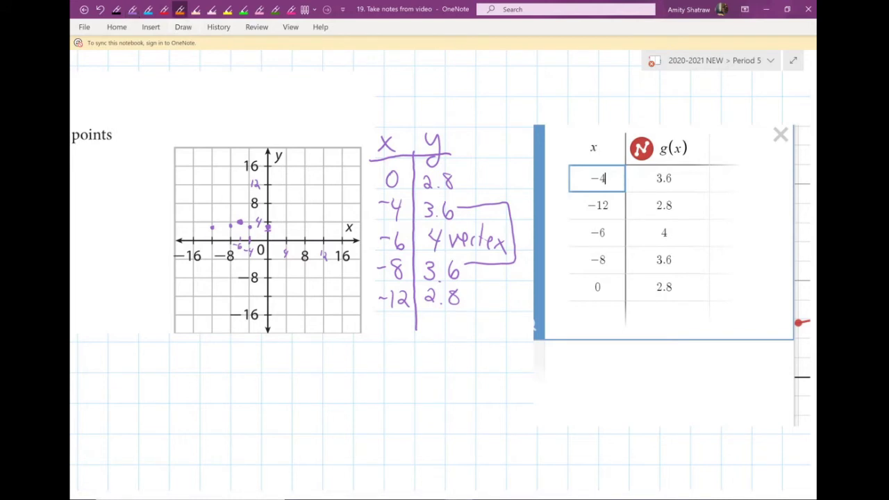
pyautogui.moveTo(252, 223); pyautogui.dragTo(291, 236)
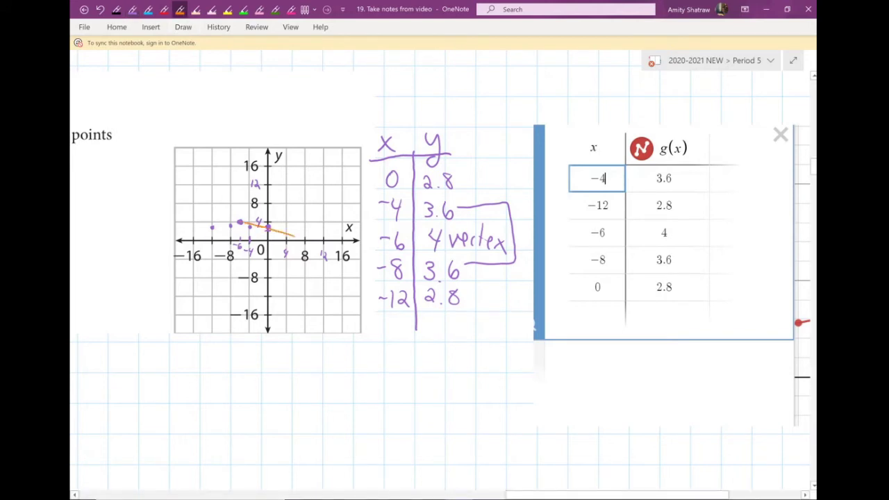
pyautogui.moveTo(274, 228); pyautogui.dragTo(305, 241)
pyautogui.moveTo(235, 222)
pyautogui.mouseDown()
pyautogui.moveTo(188, 241)
pyautogui.moveTo(201, 242)
pyautogui.mouseUp()
# - Handwrite the underlined note "must table" in orange above the x-y table
pyautogui.moveTo(356, 121)
pyautogui.mouseDown()
pyautogui.moveTo(359, 109)
pyautogui.moveTo(385, 119)
pyautogui.mouseUp()
pyautogui.moveTo(395, 109)
pyautogui.mouseDown()
pyautogui.moveTo(388, 120)
pyautogui.moveTo(403, 119)
pyautogui.mouseUp()
pyautogui.moveTo(395, 108); pyautogui.dragTo(421, 122)
pyautogui.moveTo(415, 110); pyautogui.dragTo(461, 122)
pyautogui.moveTo(464, 117)
pyautogui.mouseDown()
pyautogui.moveTo(474, 119)
pyautogui.moveTo(351, 127)
pyautogui.mouseUp()
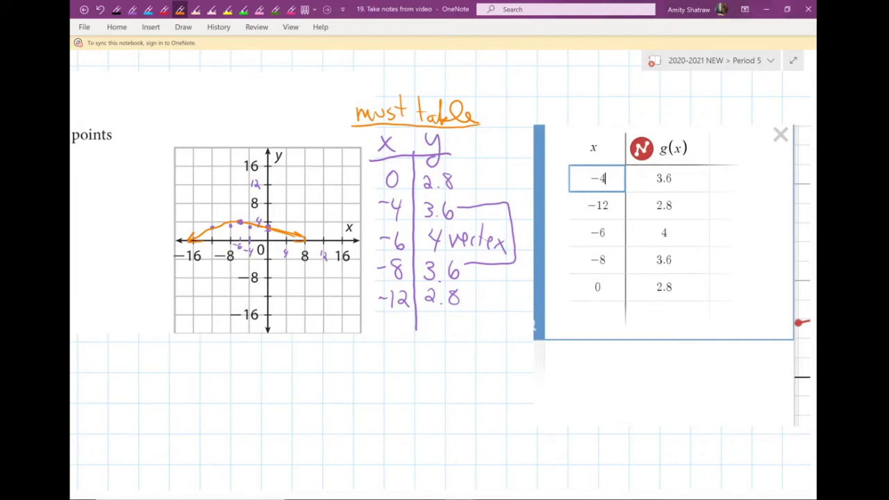
# - Draw large x- and y-axes with arrowheads in black ink in the blank area beside the copied table below problem 2
pyautogui.scroll(-5, 443, 274)
pyautogui.hscroll(-4, 443, 274)
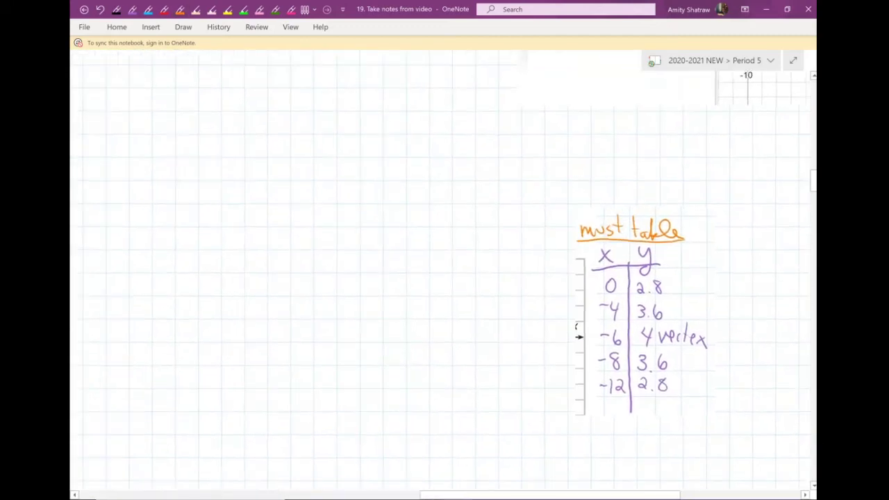
pyautogui.click(117, 9)
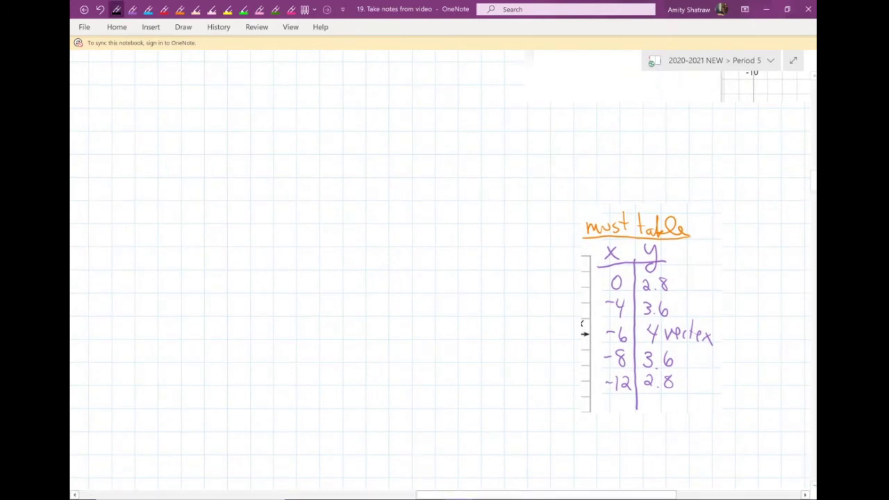
pyautogui.moveTo(518, 340); pyautogui.dragTo(118, 337)
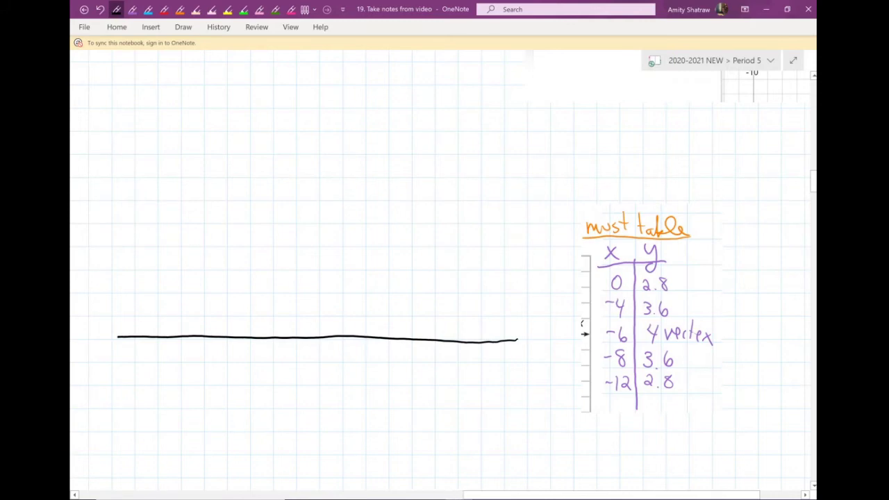
pyautogui.moveTo(457, 195); pyautogui.dragTo(458, 462)
pyautogui.moveTo(464, 450); pyautogui.dragTo(459, 460)
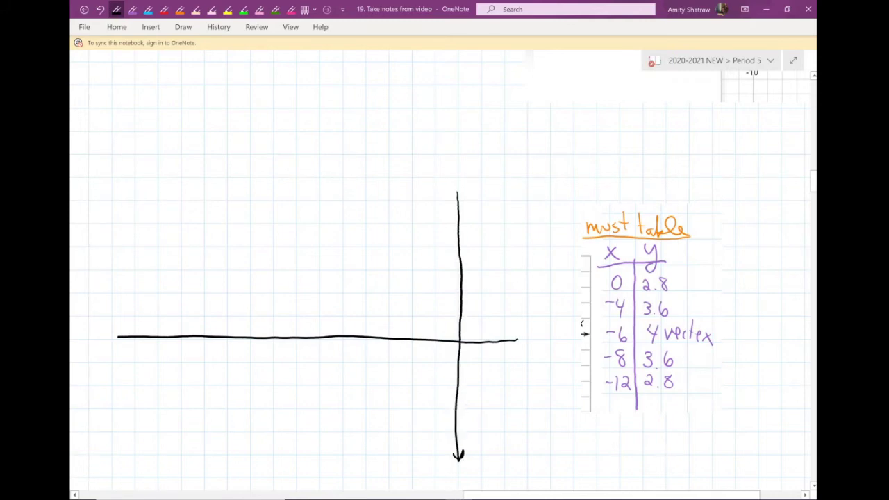
pyautogui.moveTo(452, 204); pyautogui.dragTo(461, 203)
pyautogui.moveTo(510, 336); pyautogui.dragTo(519, 341)
# - Label the new negative x-axis from -1 to -12 and add tick marks at -1 and -2
pyautogui.moveTo(437, 350)
pyautogui.mouseDown()
pyautogui.moveTo(437, 359)
pyautogui.moveTo(371, 353)
pyautogui.mouseUp()
pyautogui.moveTo(369, 350)
pyautogui.mouseDown()
pyautogui.moveTo(369, 359)
pyautogui.moveTo(293, 352)
pyautogui.moveTo(297, 361)
pyautogui.moveTo(247, 351)
pyautogui.moveTo(254, 362)
pyautogui.moveTo(198, 352)
pyautogui.mouseUp()
pyautogui.moveTo(202, 348)
pyautogui.mouseDown()
pyautogui.moveTo(206, 361)
pyautogui.moveTo(178, 358)
pyautogui.mouseUp()
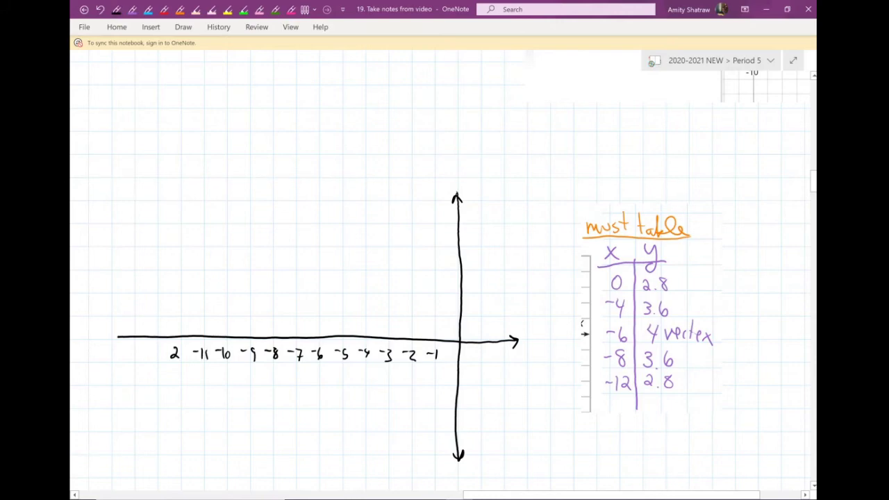
pyautogui.click(174, 354)
pyautogui.moveTo(176, 348)
pyautogui.mouseDown()
pyautogui.moveTo(175, 359)
pyautogui.moveTo(188, 359)
pyautogui.mouseUp()
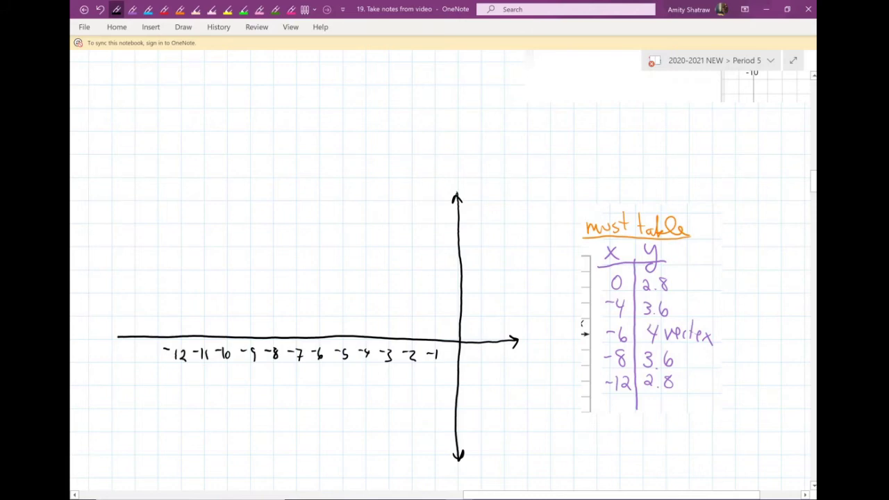
pyautogui.moveTo(437, 338)
pyautogui.mouseDown()
pyautogui.moveTo(437, 346)
pyautogui.moveTo(411, 344)
pyautogui.mouseUp()
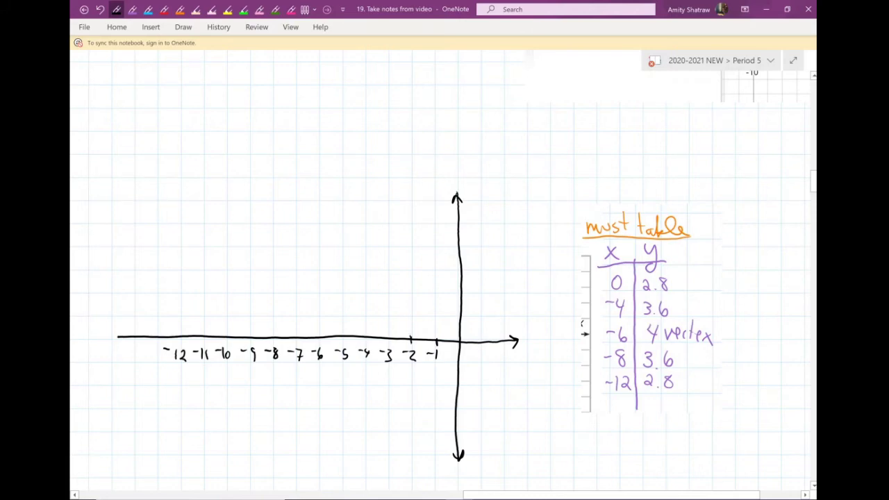